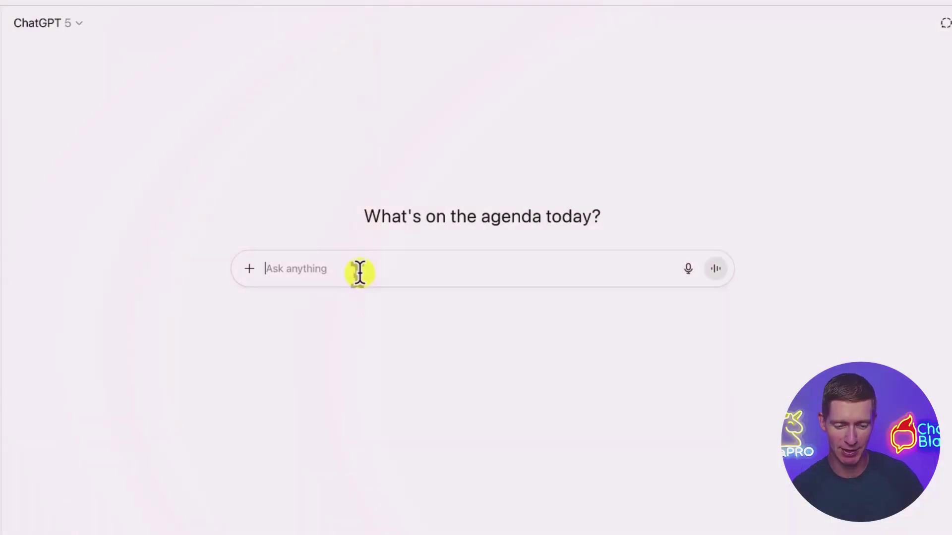
Step: Paste the prepared prompt for a 400-word post on getting more online clients and send it
{"action": "type", "text": "Write a 400-word Facebook post about \"how to get more online clients"}
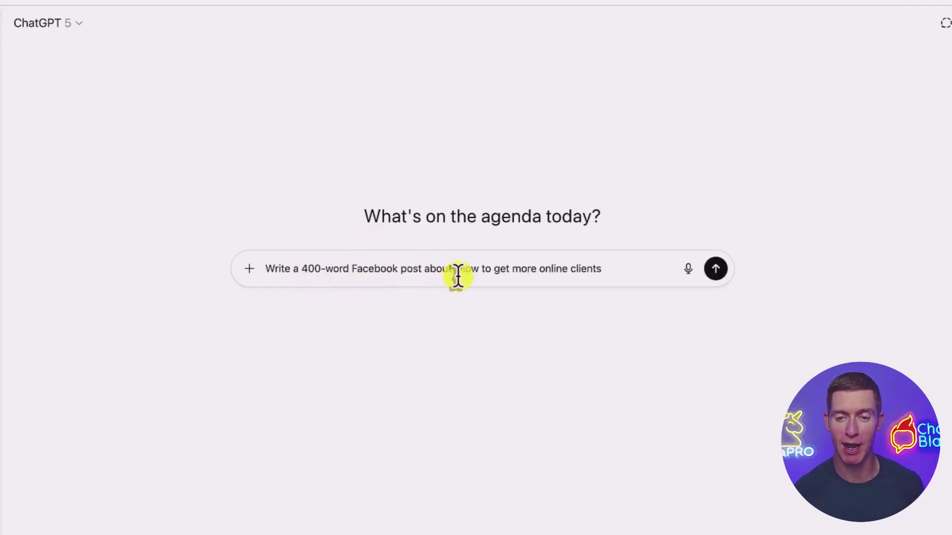
{"action": "left_click", "coordinate": [716, 268]}
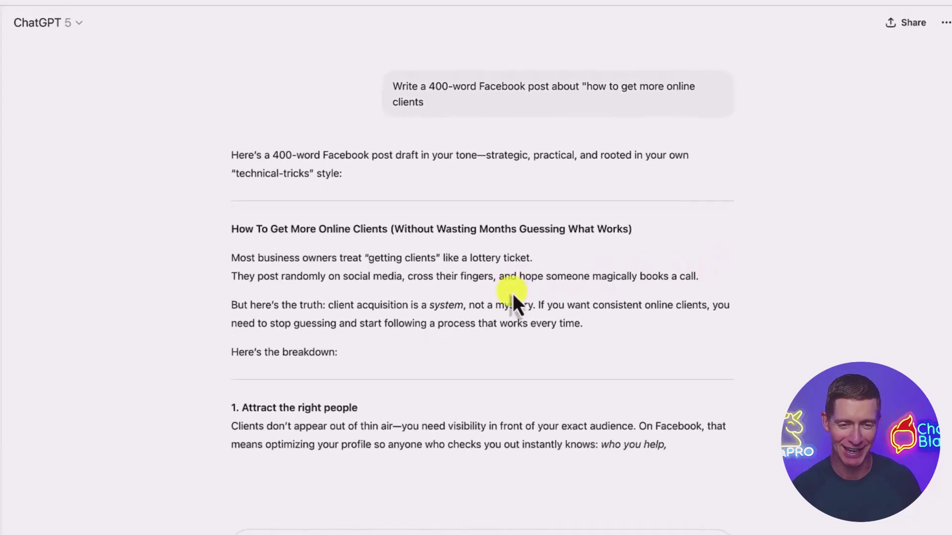
{"action": "scroll", "coordinate": [512, 294], "scroll_direction": "down", "scroll_amount": 1}
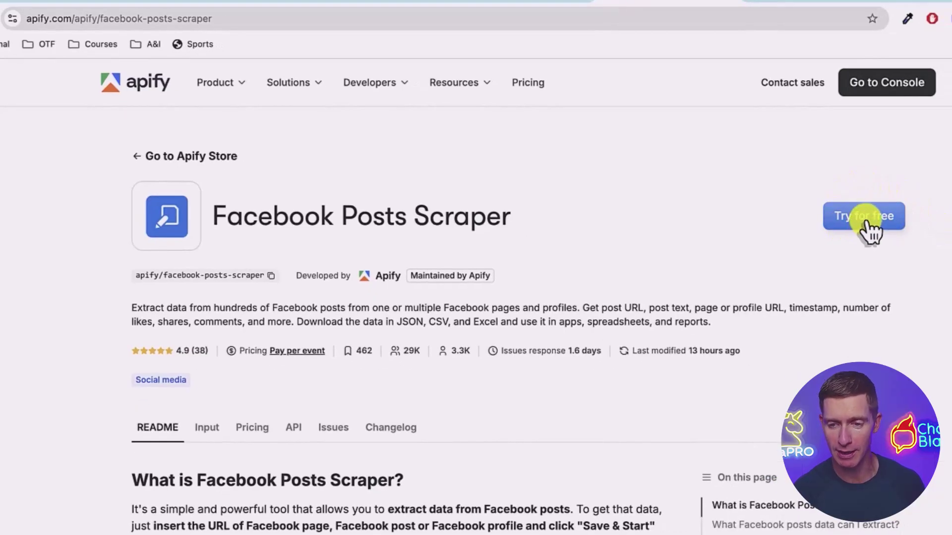
Step: Try the Facebook Posts Scraper for free and paste your Facebook profile URL into Facebook URLs
{"action": "left_click", "coordinate": [866, 222]}
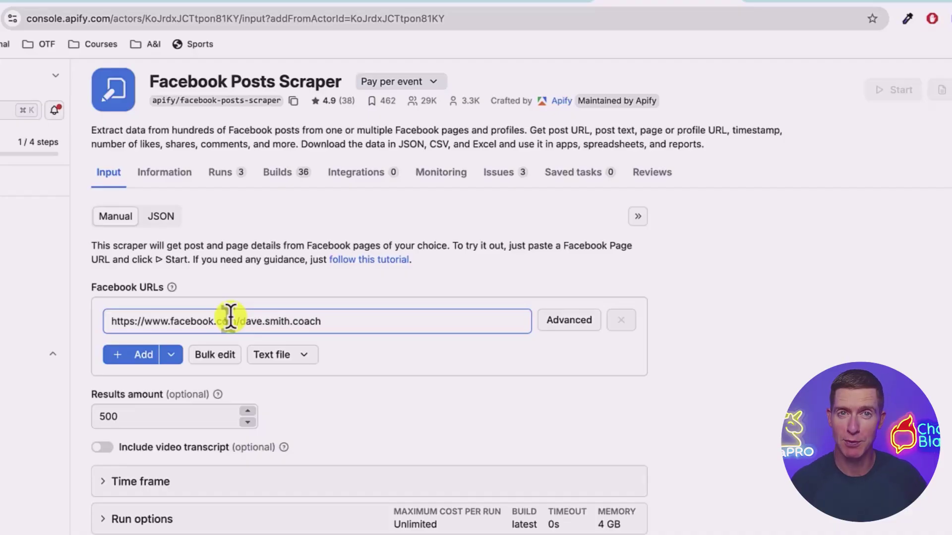
{"action": "left_click", "coordinate": [607, 149]}
{"action": "left_click", "coordinate": [772, 5]}
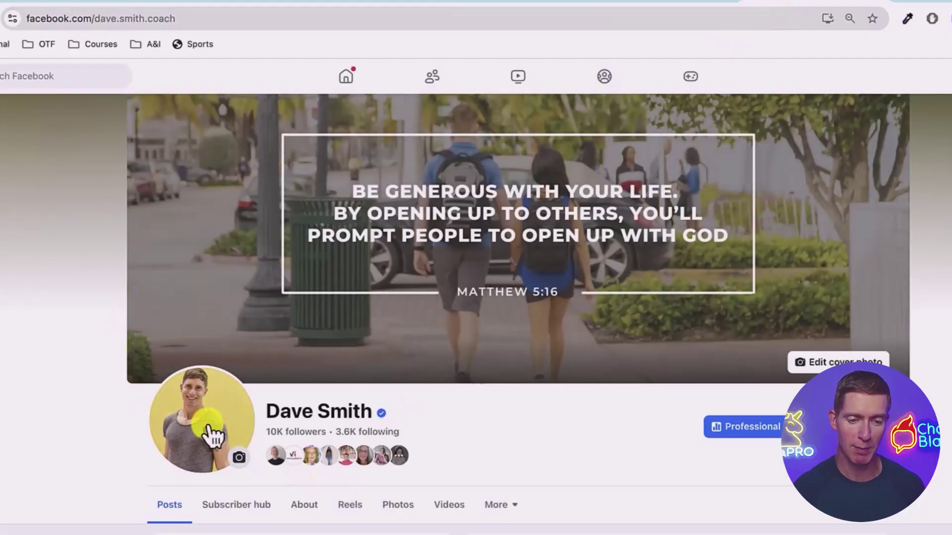
{"action": "left_click", "coordinate": [73, 20]}
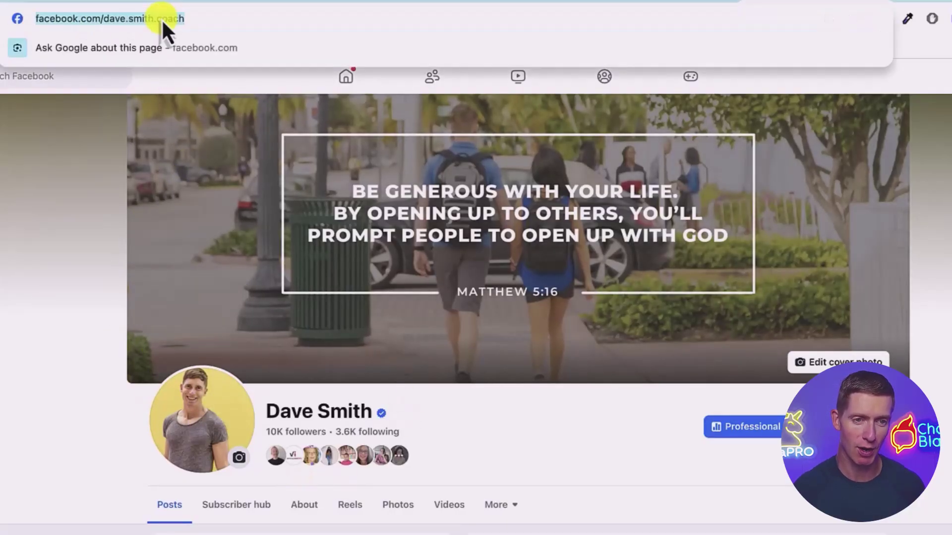
{"action": "left_click", "coordinate": [669, 6]}
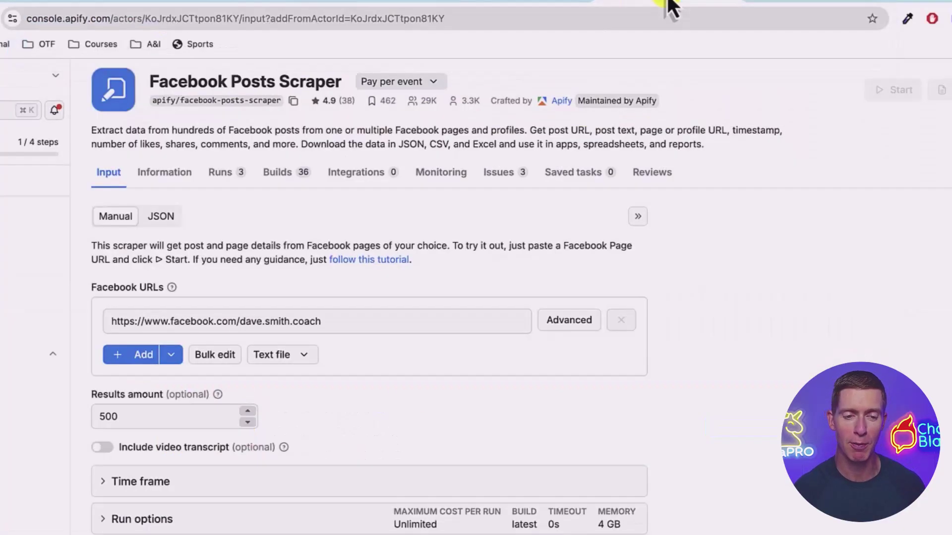
{"action": "triple_click", "coordinate": [316, 322]}
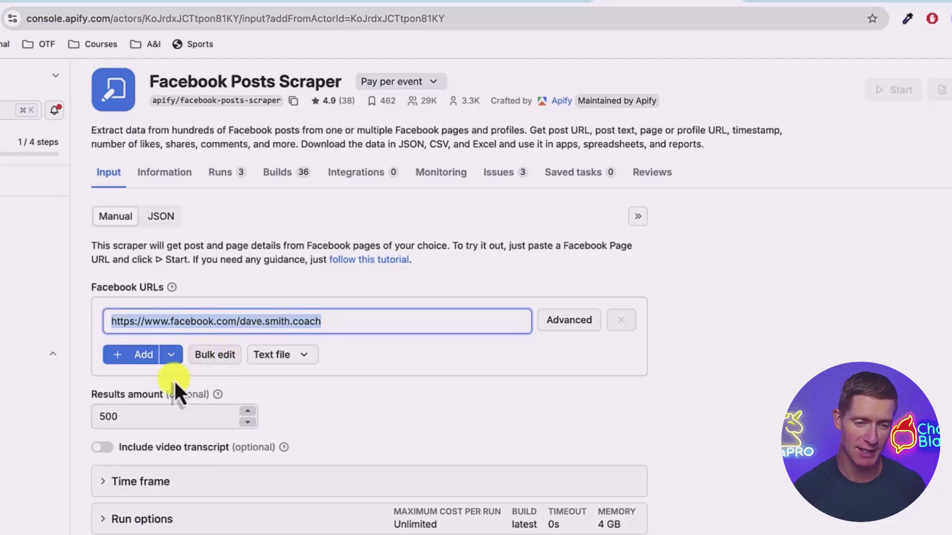
Step: Run the scraper for 500 results, limited to posts newer than 2024-01-01
{"action": "left_click_drag", "start_coordinate": [128, 416], "coordinate": [95, 416]}
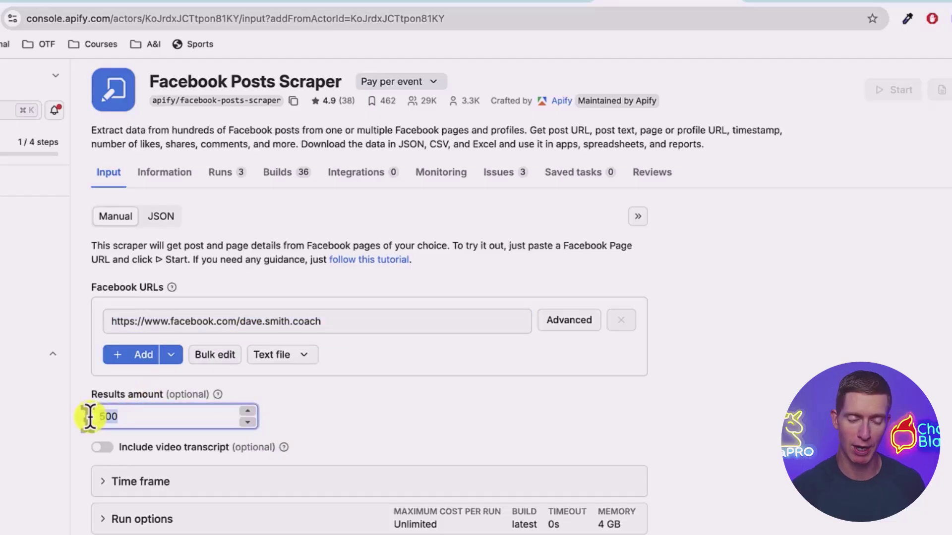
{"action": "left_click", "coordinate": [102, 449]}
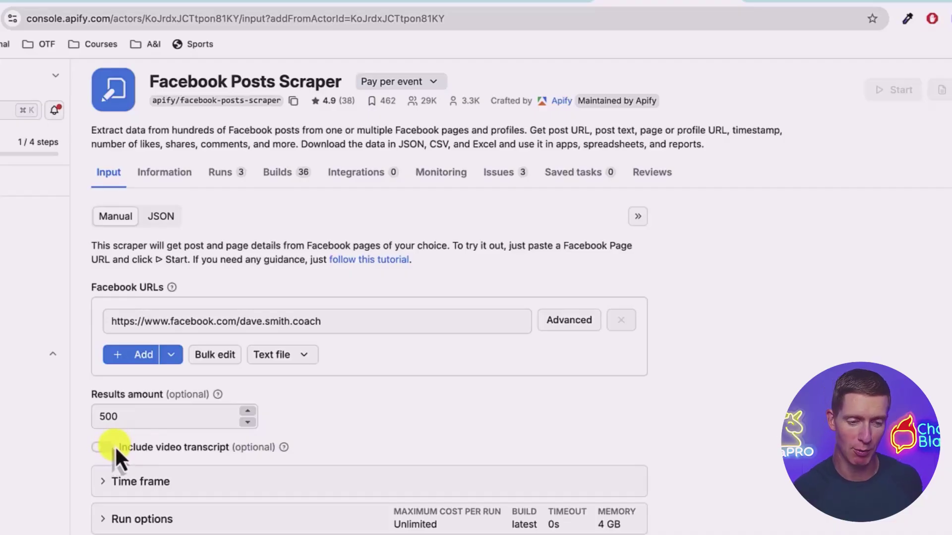
{"action": "left_click", "coordinate": [108, 483]}
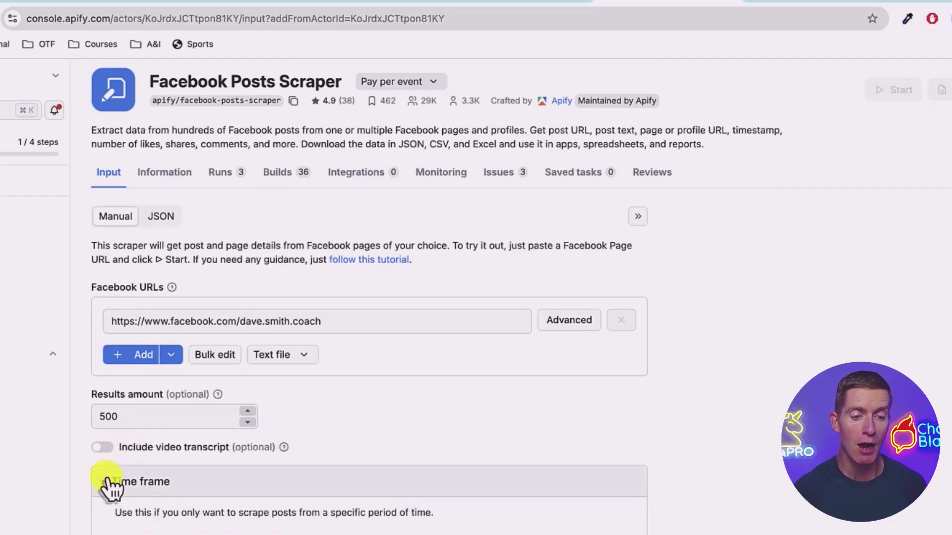
{"action": "scroll", "coordinate": [173, 446], "scroll_direction": "down", "scroll_amount": 4}
{"action": "left_click", "coordinate": [165, 417]}
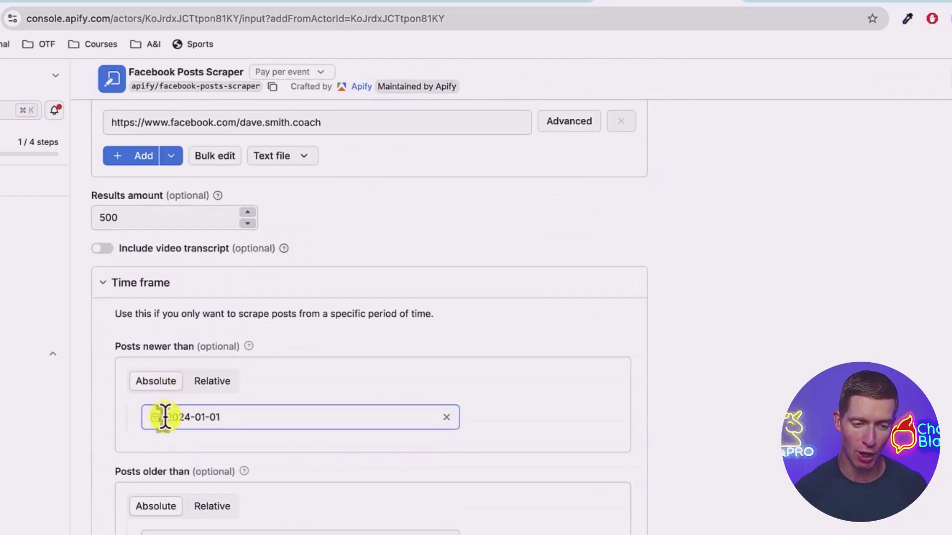
{"action": "left_click", "coordinate": [219, 418]}
{"action": "left_click_drag", "start_coordinate": [225, 418], "coordinate": [165, 416]}
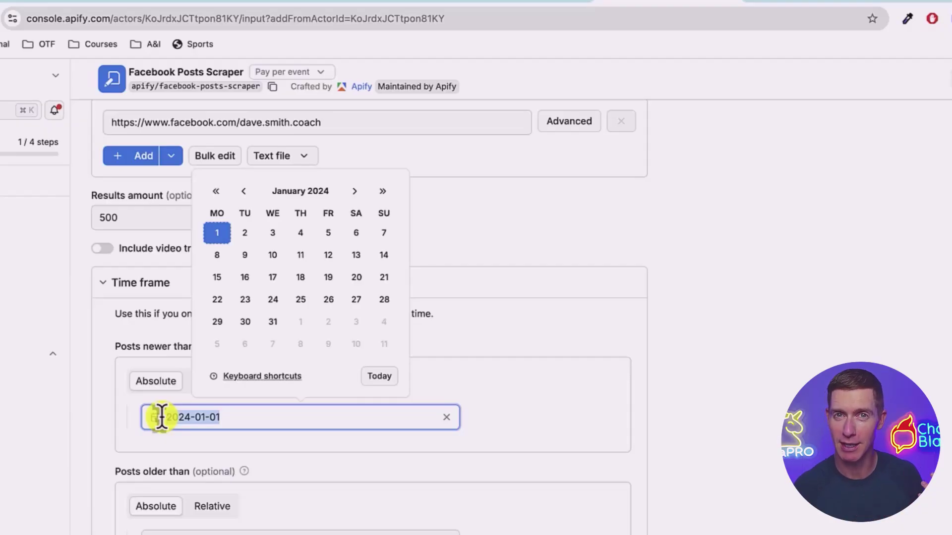
{"action": "left_click", "coordinate": [106, 284]}
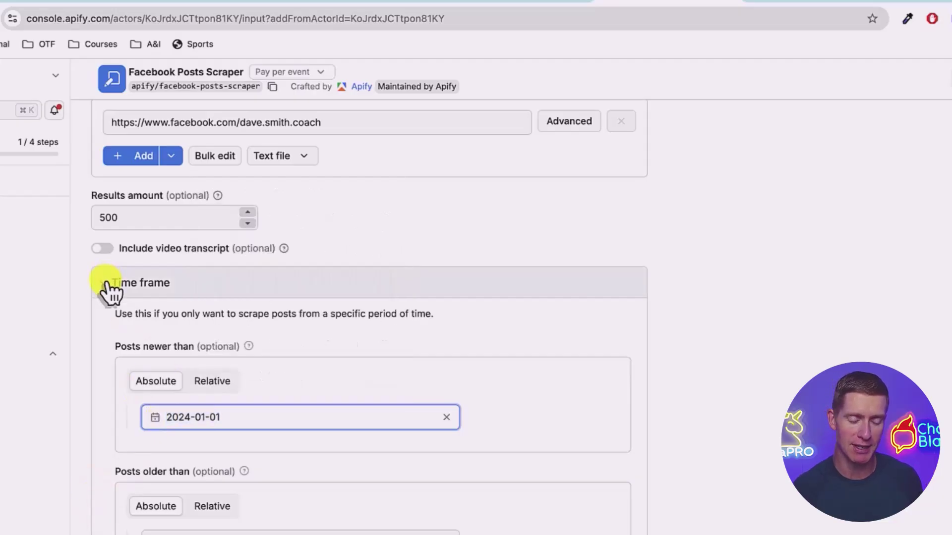
{"action": "left_click", "coordinate": [106, 284]}
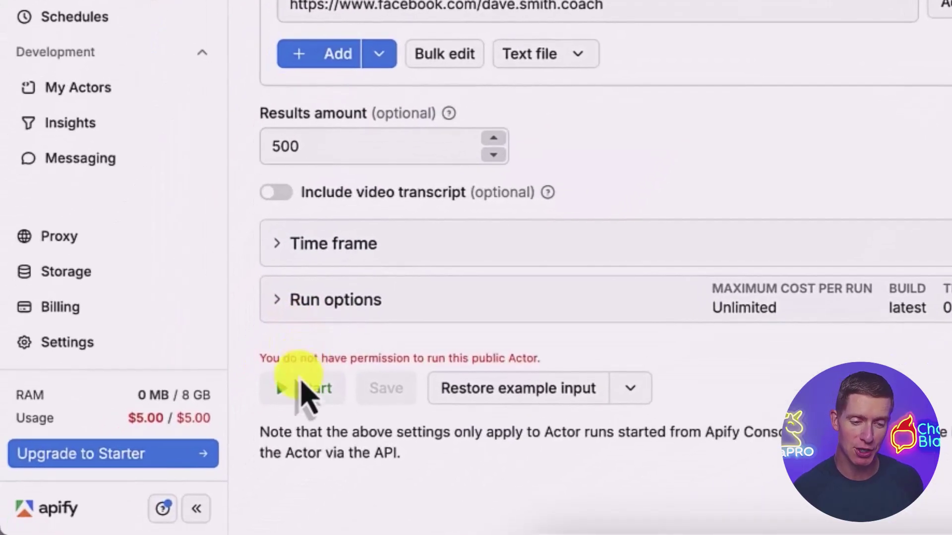
{"action": "left_click", "coordinate": [306, 397]}
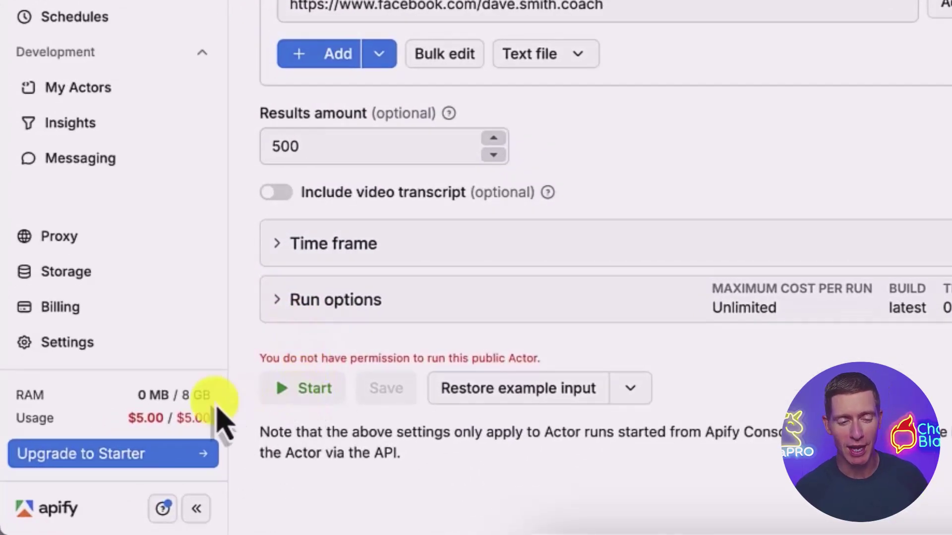
{"action": "mouse_move", "coordinate": [188, 412]}
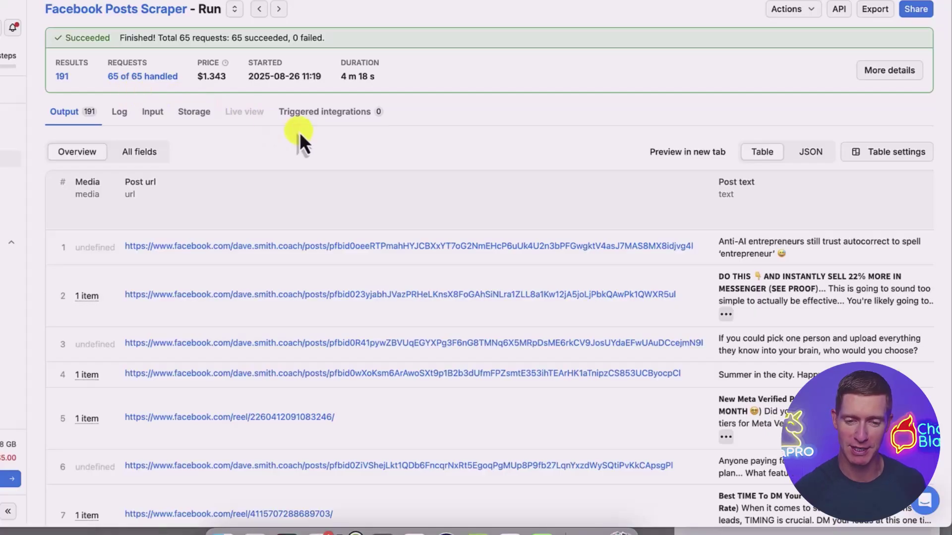
Step: Review the 191 scraped posts, then export and download the dataset in CSV format
{"action": "scroll", "coordinate": [300, 132], "scroll_direction": "down", "scroll_amount": 5}
{"action": "scroll", "coordinate": [299, 132], "scroll_direction": "up", "scroll_amount": 2}
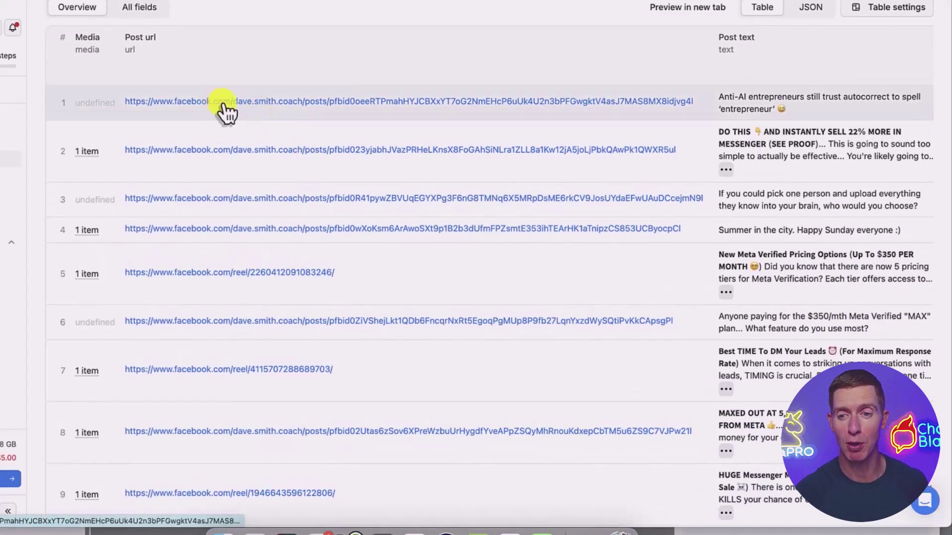
{"action": "scroll", "coordinate": [721, 118], "scroll_direction": "right", "scroll_amount": 5}
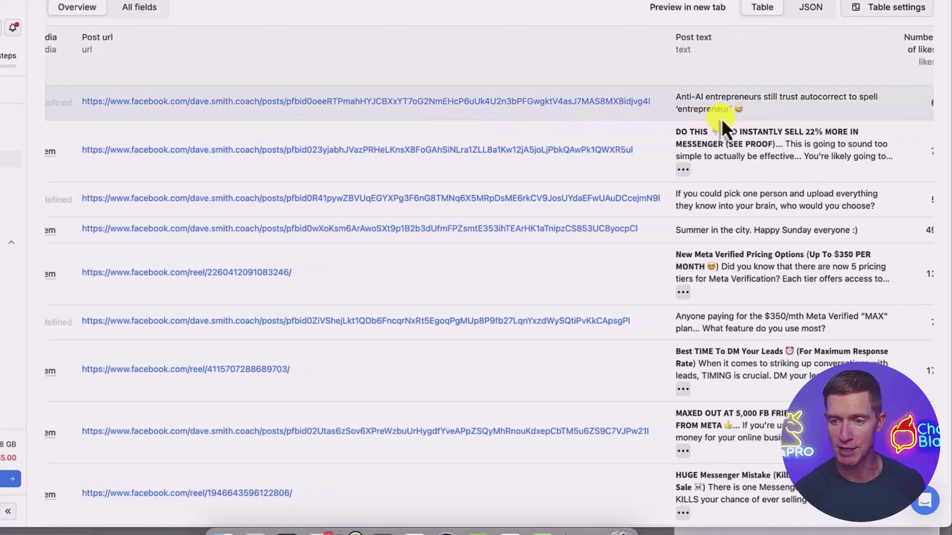
{"action": "scroll", "coordinate": [646, 195], "scroll_direction": "down", "scroll_amount": 5}
{"action": "scroll", "coordinate": [618, 170], "scroll_direction": "up", "scroll_amount": 7}
{"action": "scroll", "coordinate": [513, 429], "scroll_direction": "down", "scroll_amount": 2}
{"action": "scroll", "coordinate": [514, 429], "scroll_direction": "up", "scroll_amount": 4}
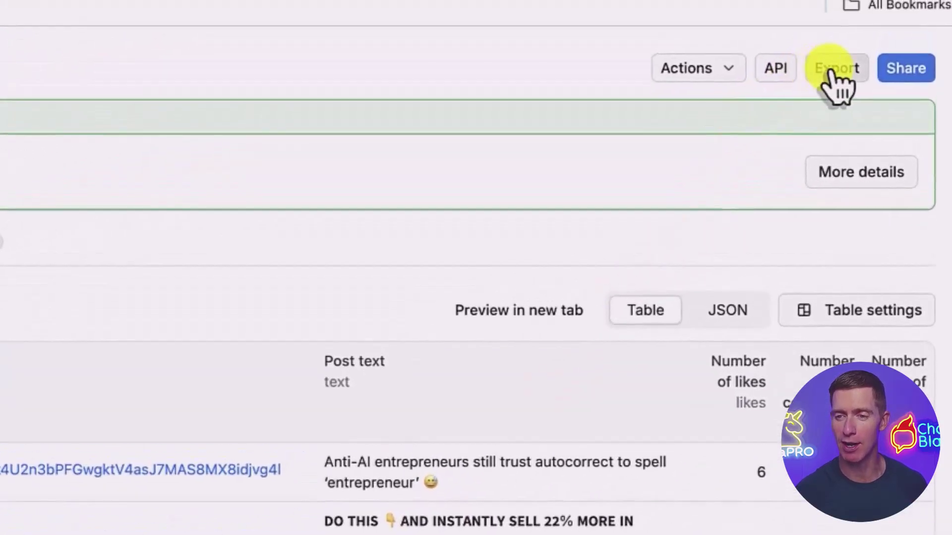
{"action": "left_click", "coordinate": [872, 8]}
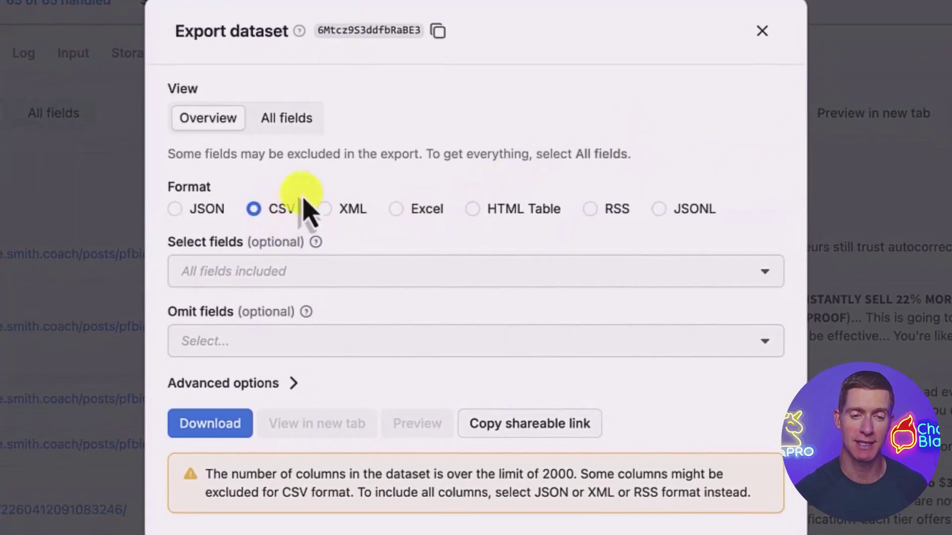
{"action": "left_click", "coordinate": [223, 425]}
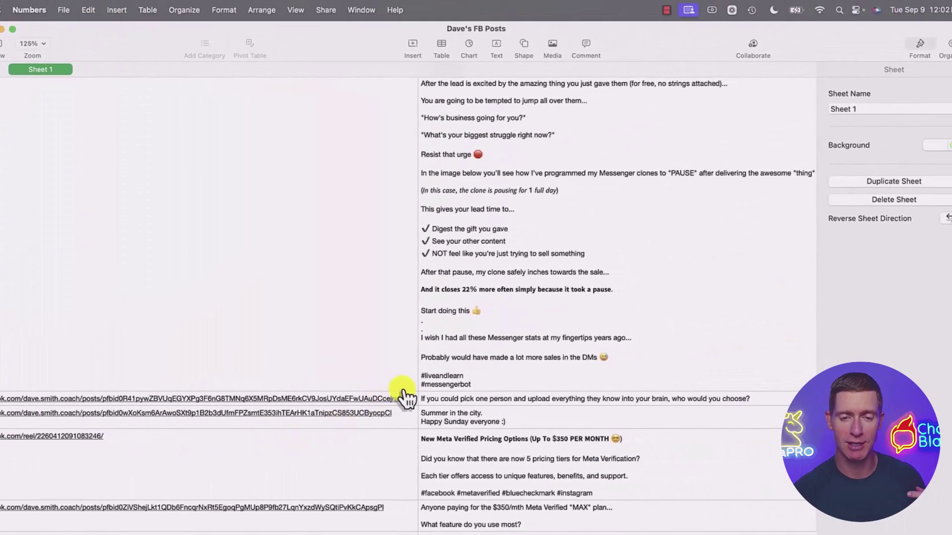
{"action": "scroll", "coordinate": [403, 397], "scroll_direction": "up", "scroll_amount": 3}
{"action": "scroll", "coordinate": [403, 389], "scroll_direction": "up", "scroll_amount": 5}
{"action": "scroll", "coordinate": [402, 389], "scroll_direction": "left", "scroll_amount": 10}
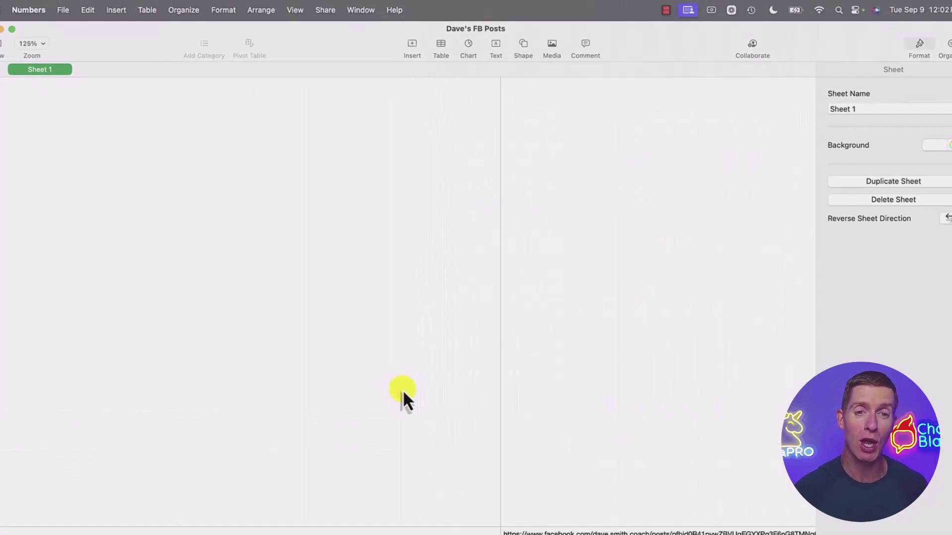
{"action": "scroll", "coordinate": [403, 390], "scroll_direction": "right", "scroll_amount": 10}
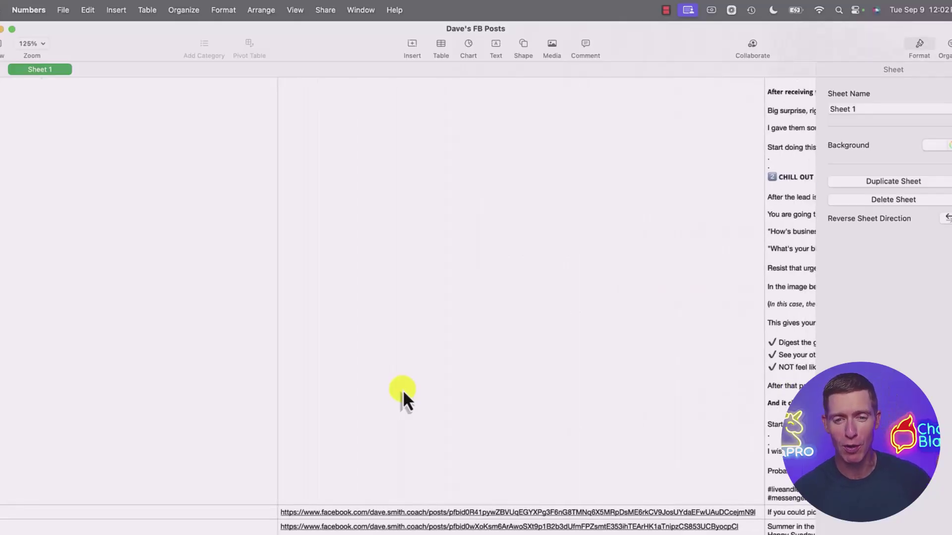
{"action": "scroll", "coordinate": [403, 389], "scroll_direction": "right", "scroll_amount": 3}
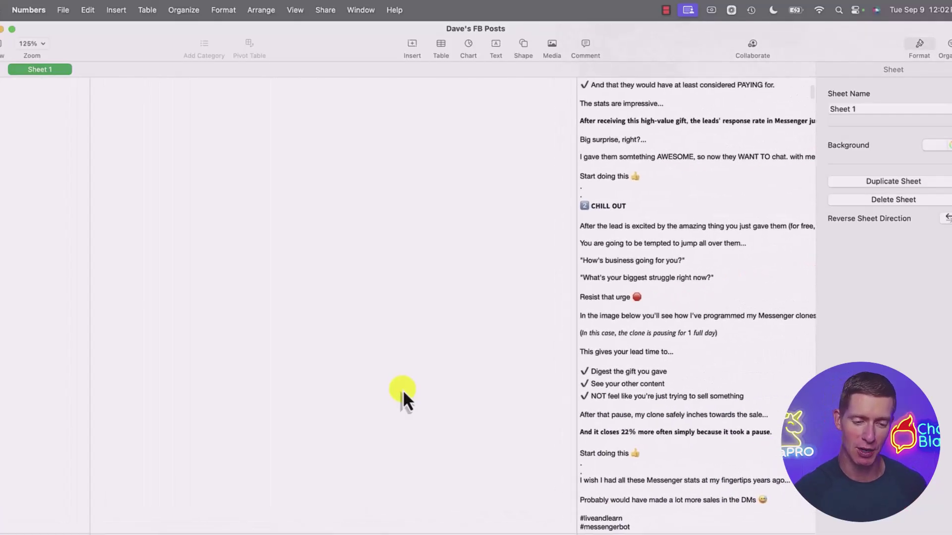
{"action": "scroll", "coordinate": [402, 390], "scroll_direction": "down", "scroll_amount": 5}
{"action": "scroll", "coordinate": [277, 441], "scroll_direction": "down", "scroll_amount": 3}
{"action": "scroll", "coordinate": [278, 441], "scroll_direction": "left", "scroll_amount": 1}
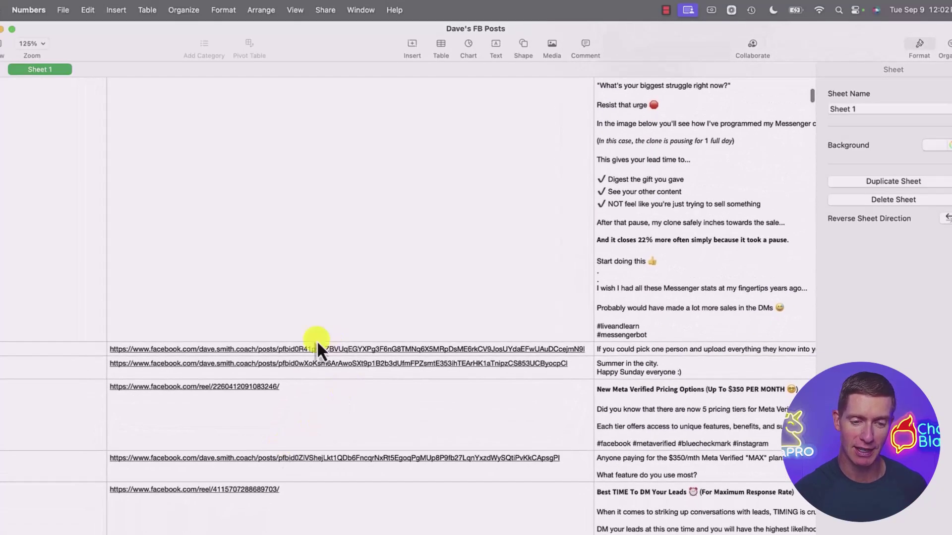
{"action": "scroll", "coordinate": [318, 393], "scroll_direction": "right", "scroll_amount": 5}
{"action": "scroll", "coordinate": [318, 394], "scroll_direction": "down", "scroll_amount": 1}
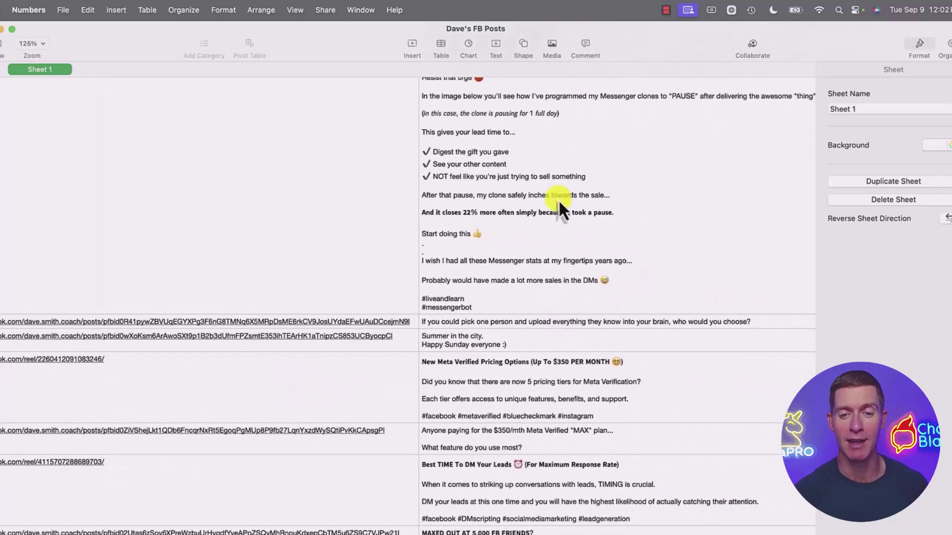
{"action": "scroll", "coordinate": [453, 346], "scroll_direction": "right", "scroll_amount": 10}
{"action": "scroll", "coordinate": [453, 347], "scroll_direction": "up", "scroll_amount": 1}
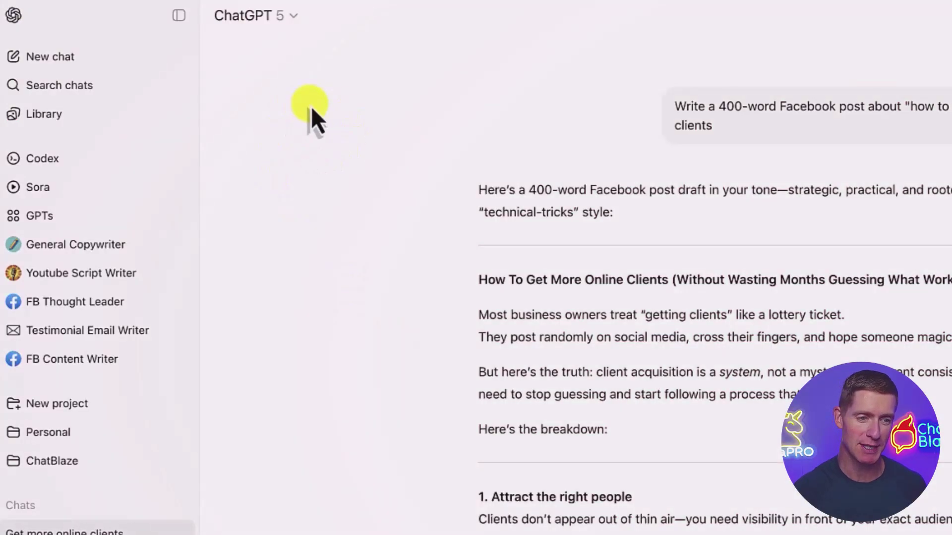
Step: Create a new GPT and describe it as a writer of Facebook posts in my voice
{"action": "left_click", "coordinate": [44, 218]}
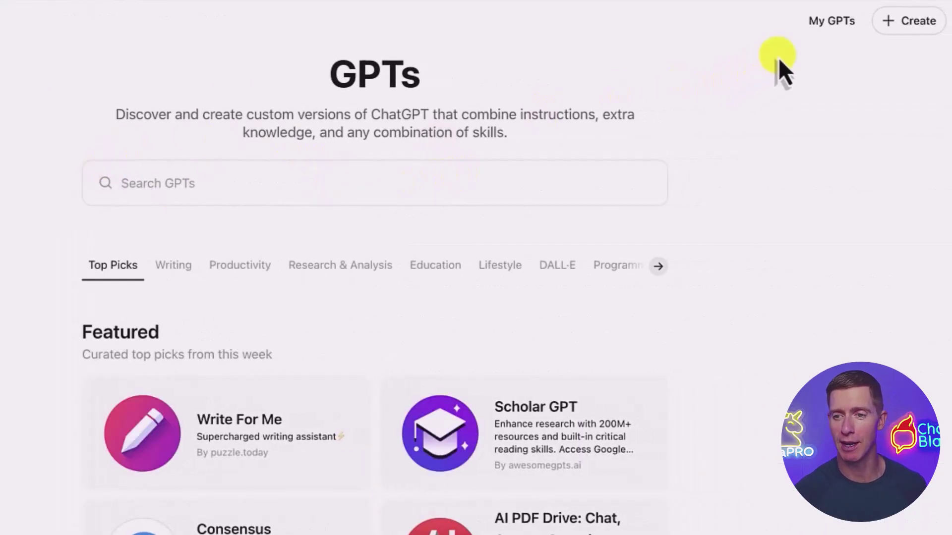
{"action": "left_click", "coordinate": [920, 20]}
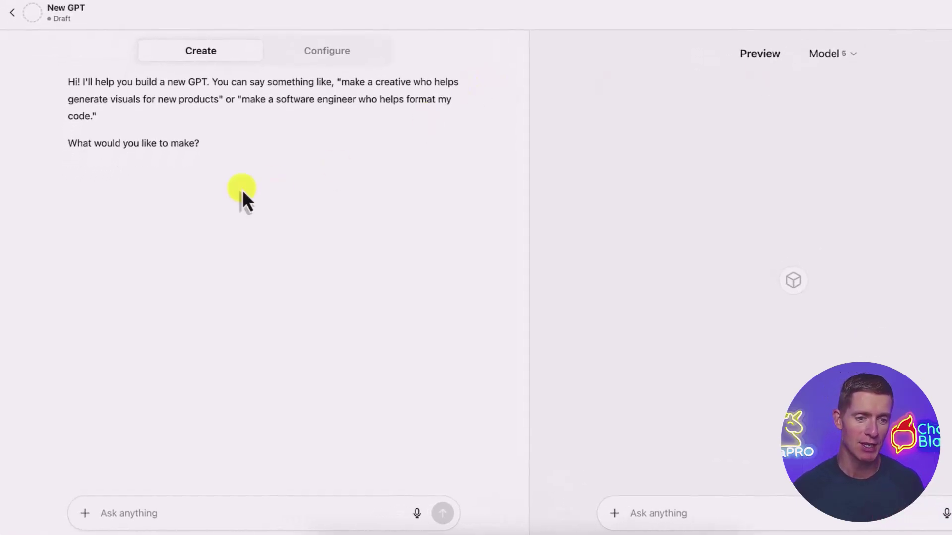
{"action": "left_click", "coordinate": [127, 510]}
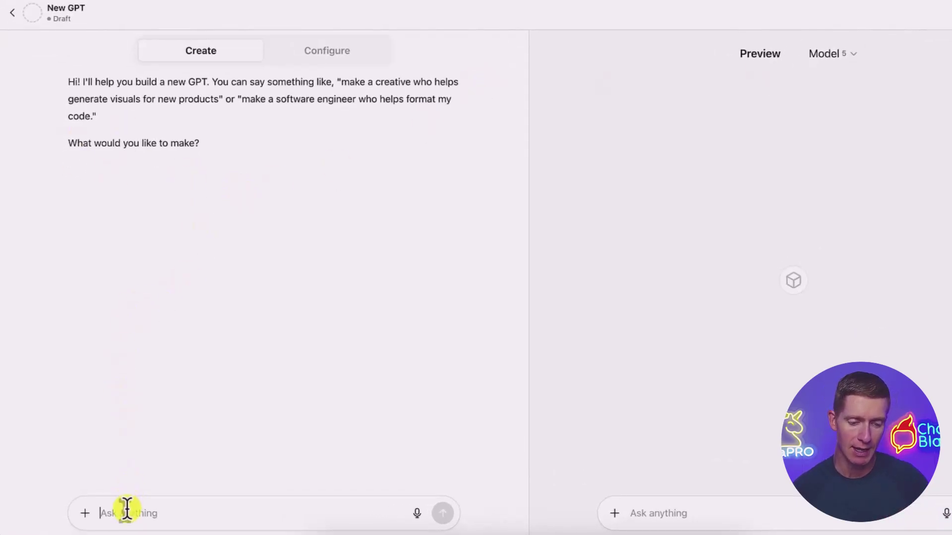
{"action": "type", "text": "Make a content writer that writes Facebook posts in my voice using past examples of my writing"}
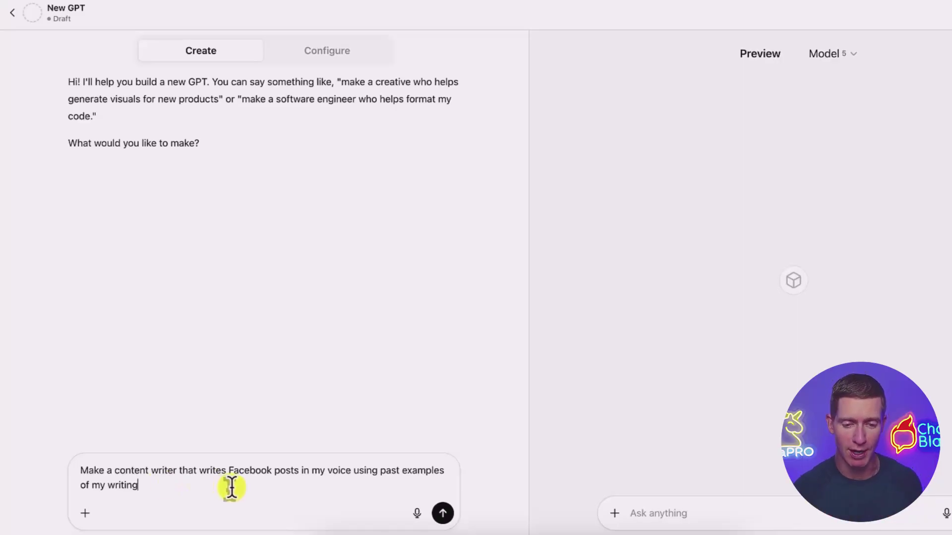
{"action": "left_click", "coordinate": [443, 514]}
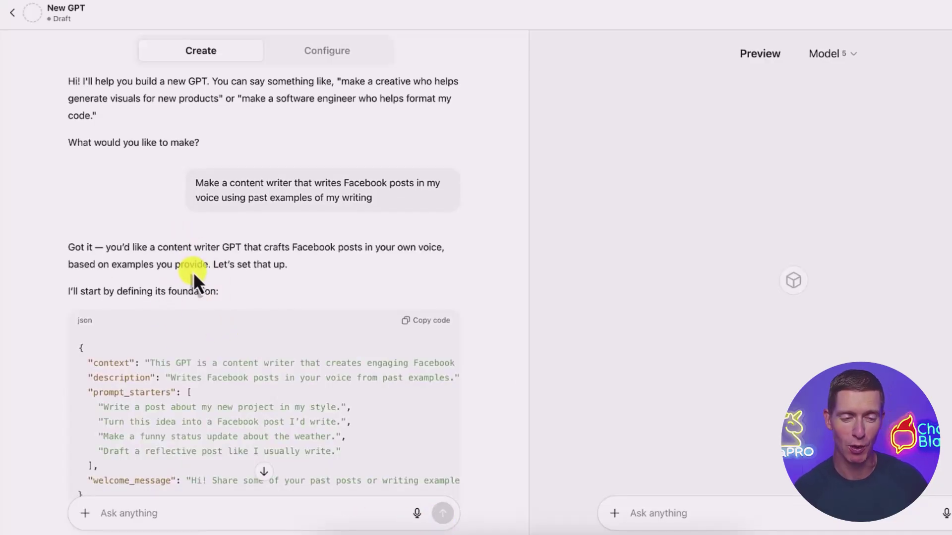
{"action": "scroll", "coordinate": [186, 307], "scroll_direction": "down", "scroll_amount": 4}
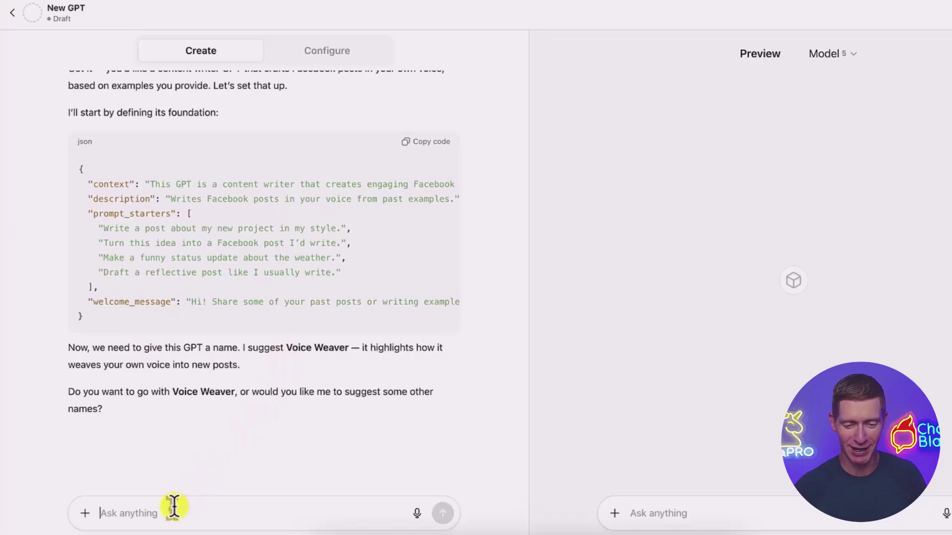
Step: Name the GPT FB Post Writer, accept its generated profile picture, and view Configure
{"action": "type", "text": "FB Post Writer"}
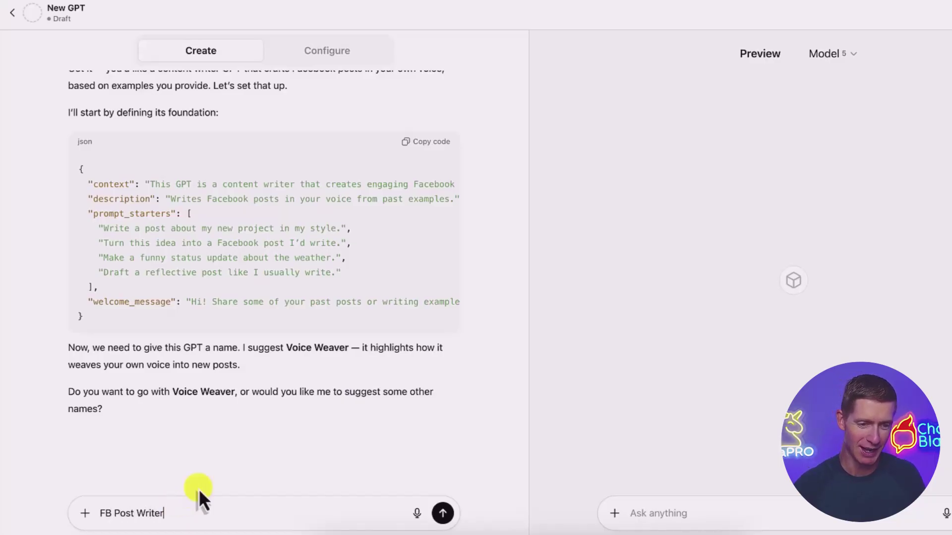
{"action": "left_click", "coordinate": [443, 514]}
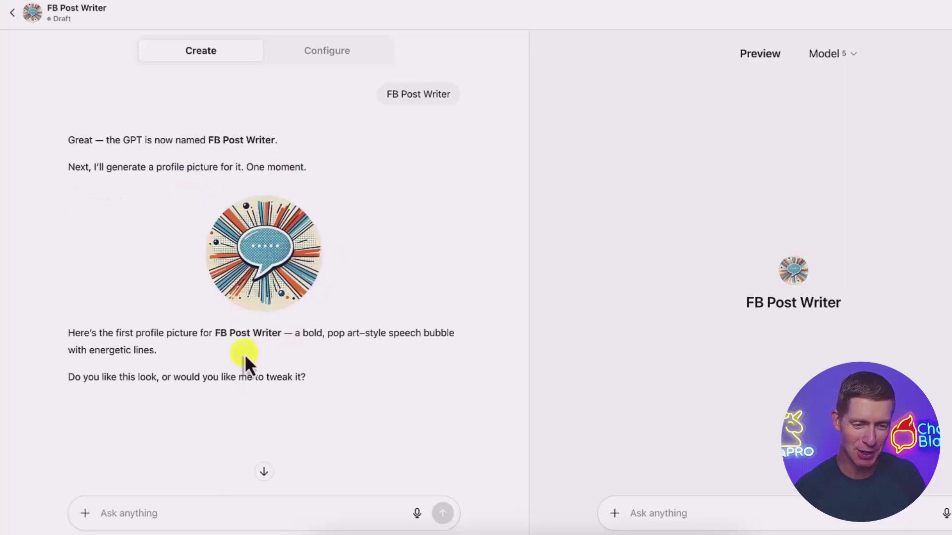
{"action": "type", "text": "Yes use it"}
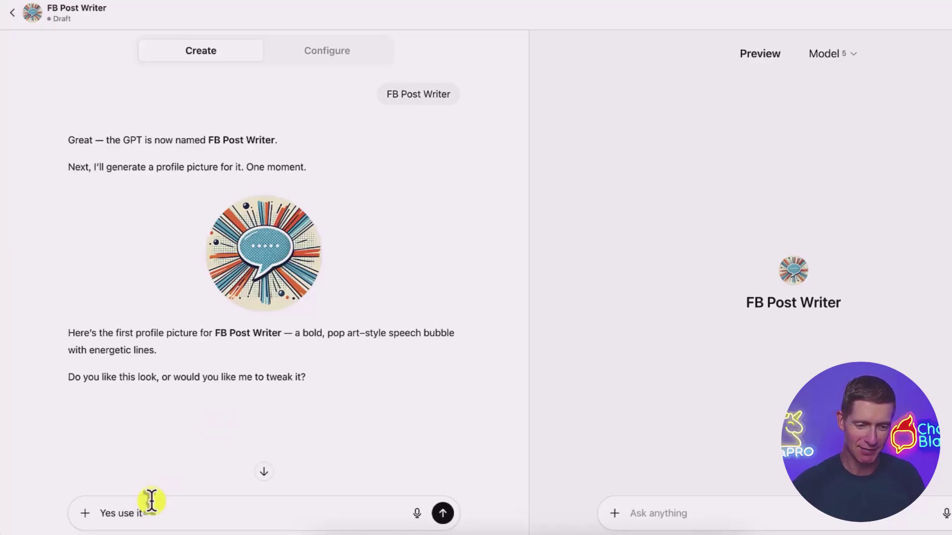
{"action": "key", "text": "Return"}
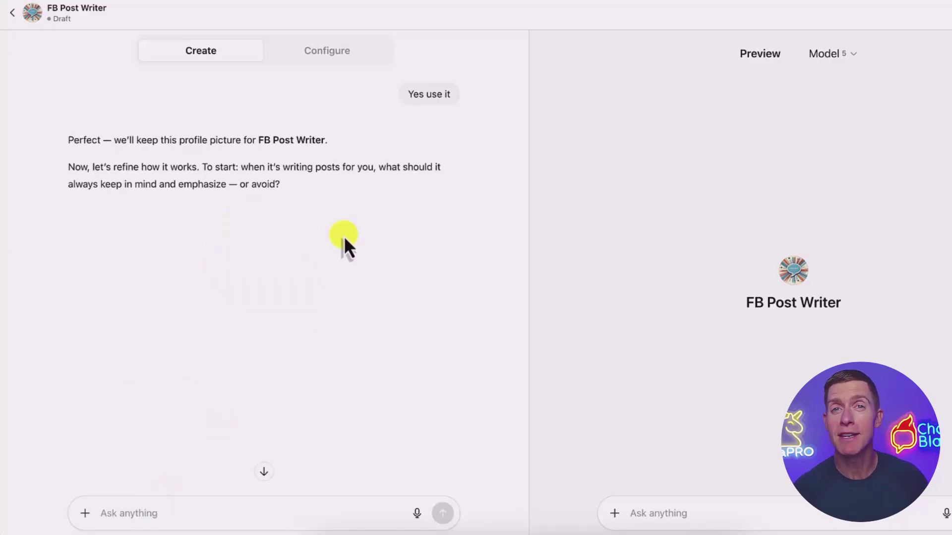
{"action": "left_click", "coordinate": [328, 62]}
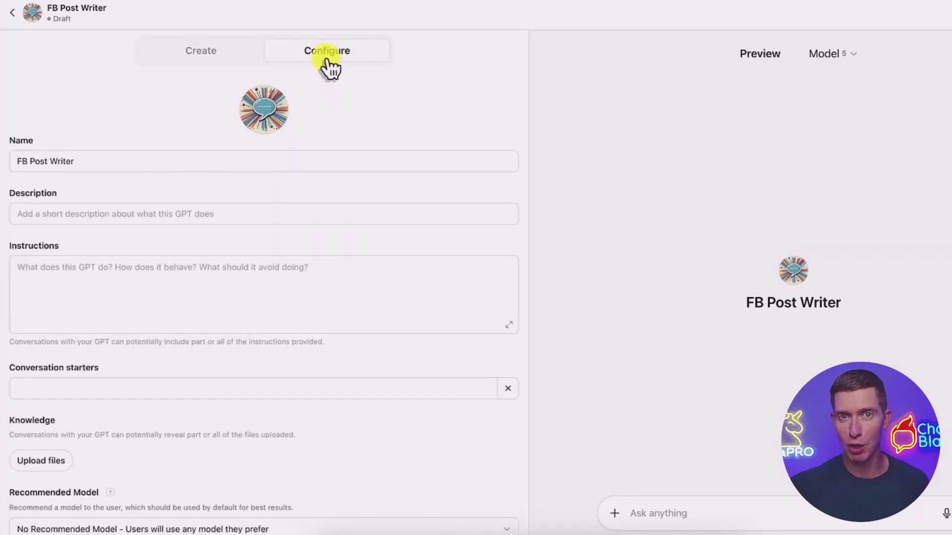
{"action": "scroll", "coordinate": [159, 277], "scroll_direction": "down", "scroll_amount": 4}
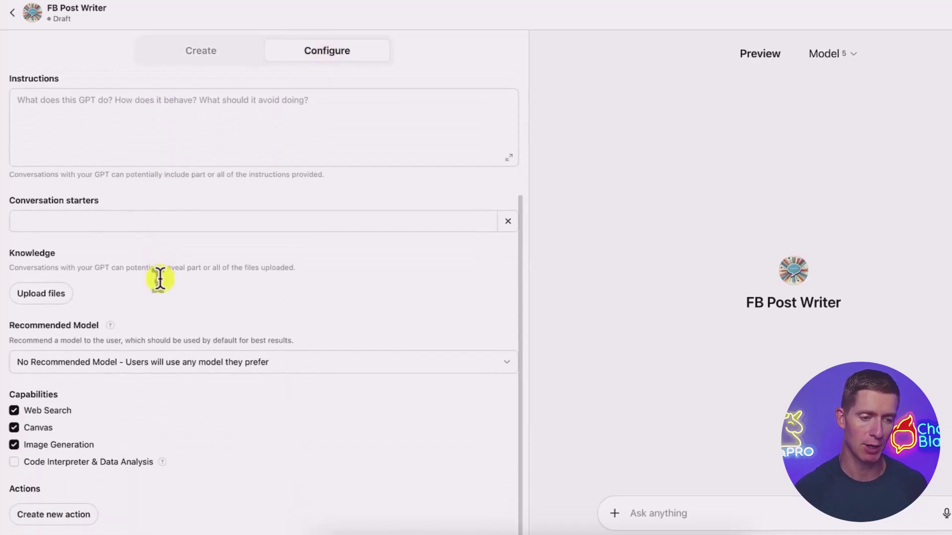
Step: Upload the Facebook posts CSV from the Desktop as FB Post Writer's knowledge file
{"action": "left_click", "coordinate": [48, 292]}
{"action": "left_click", "coordinate": [162, 109]}
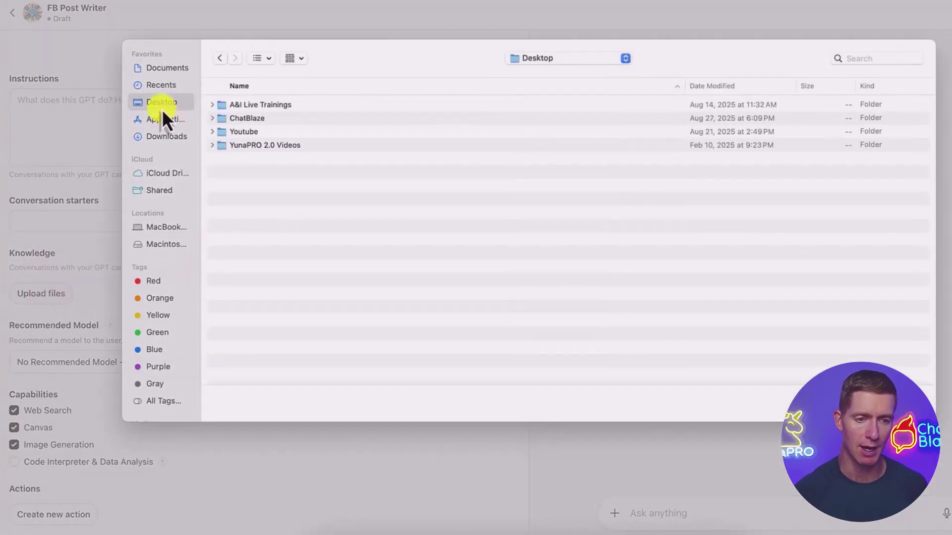
{"action": "left_click", "coordinate": [243, 132]}
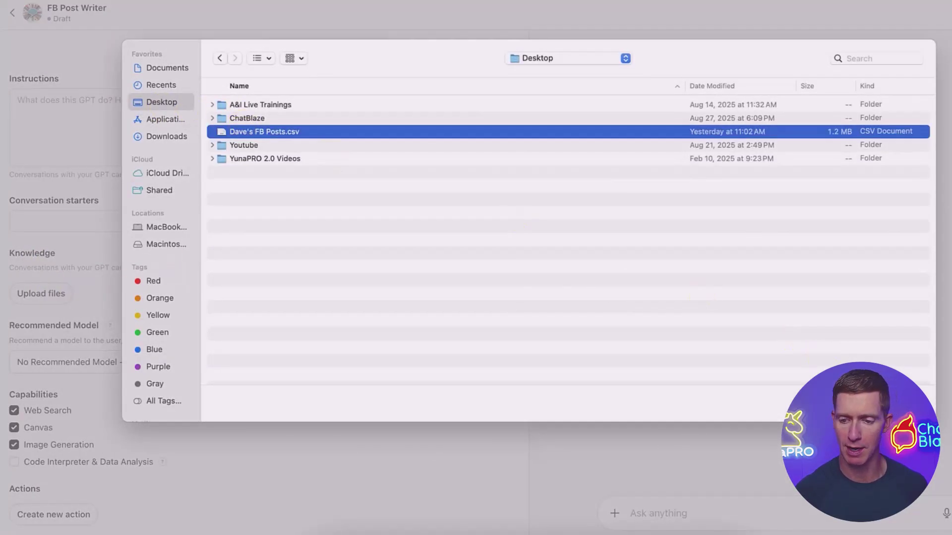
{"action": "key", "text": "Return"}
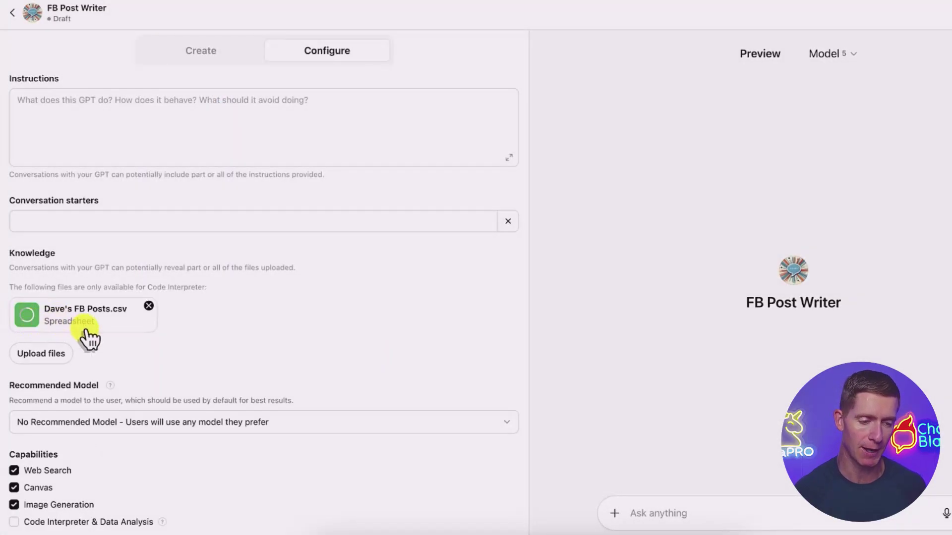
{"action": "left_click", "coordinate": [200, 60]}
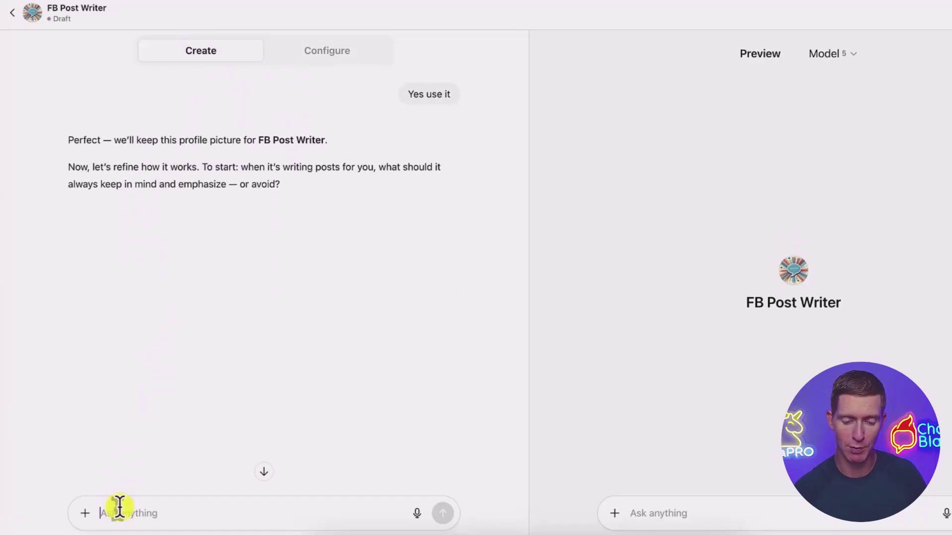
Step: Instruct the builder to write posts based on the uploaded past Facebook posts
{"action": "type", "text": "I just uploaded a set of my past posts. Use these to write like me"}
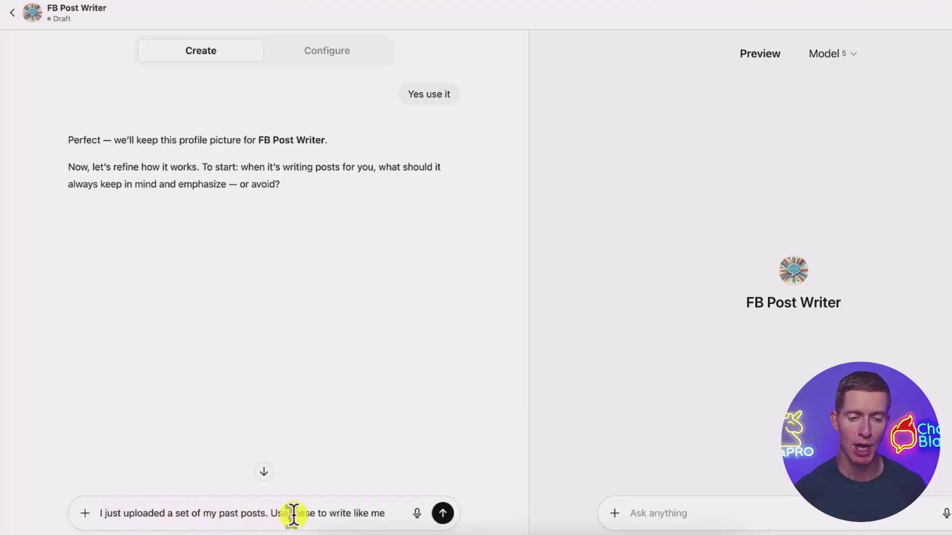
{"action": "left_click", "coordinate": [443, 513]}
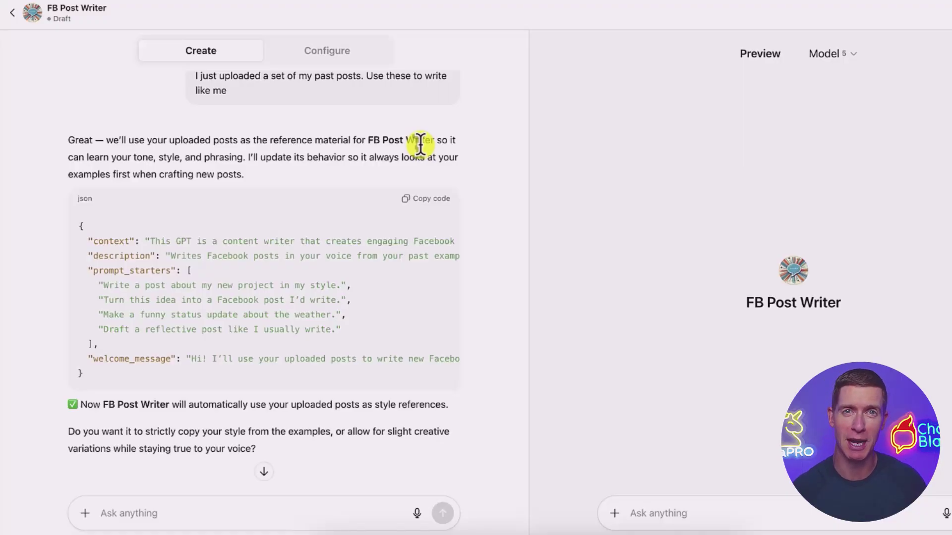
{"action": "scroll", "coordinate": [154, 301], "scroll_direction": "down", "scroll_amount": 3}
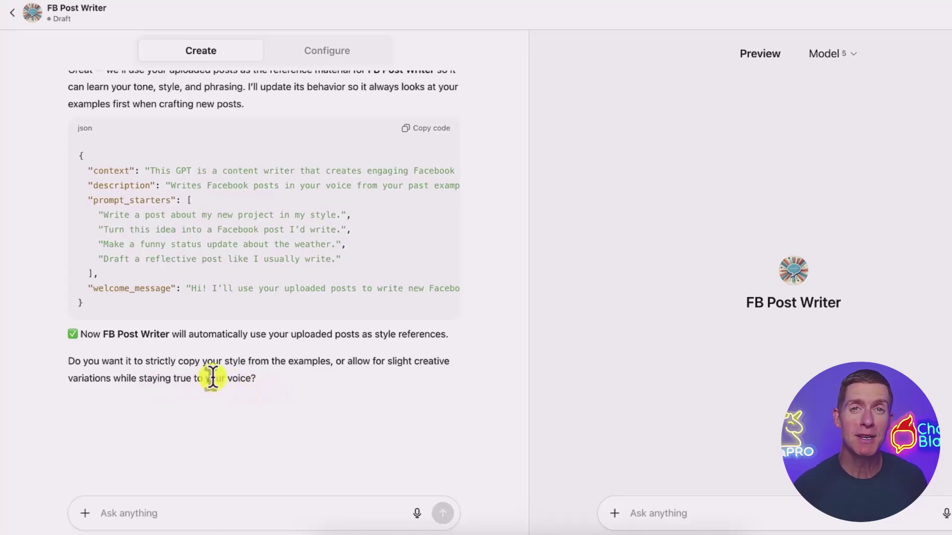
Step: Reply 'You can use slight variations' to allow slight creative variation
{"action": "left_click", "coordinate": [141, 498]}
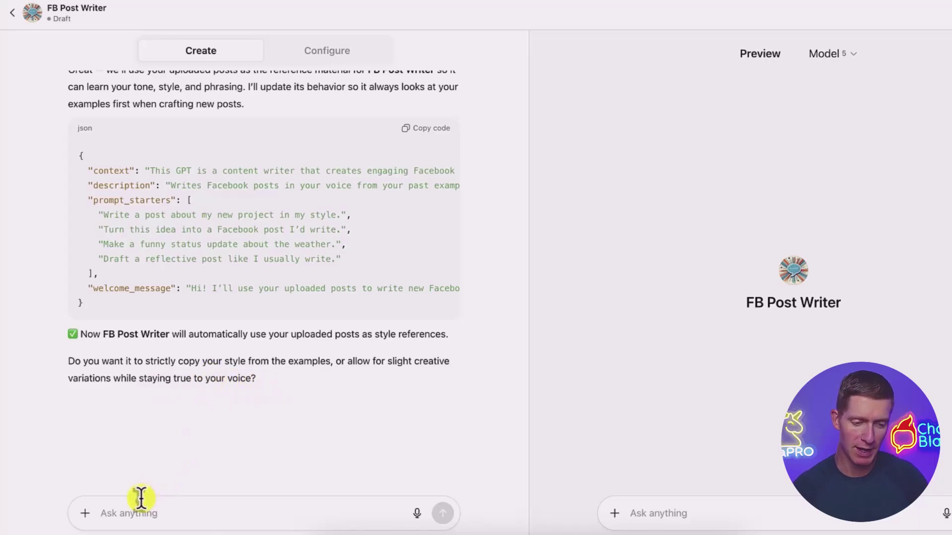
{"action": "type", "text": "You can use slight variations"}
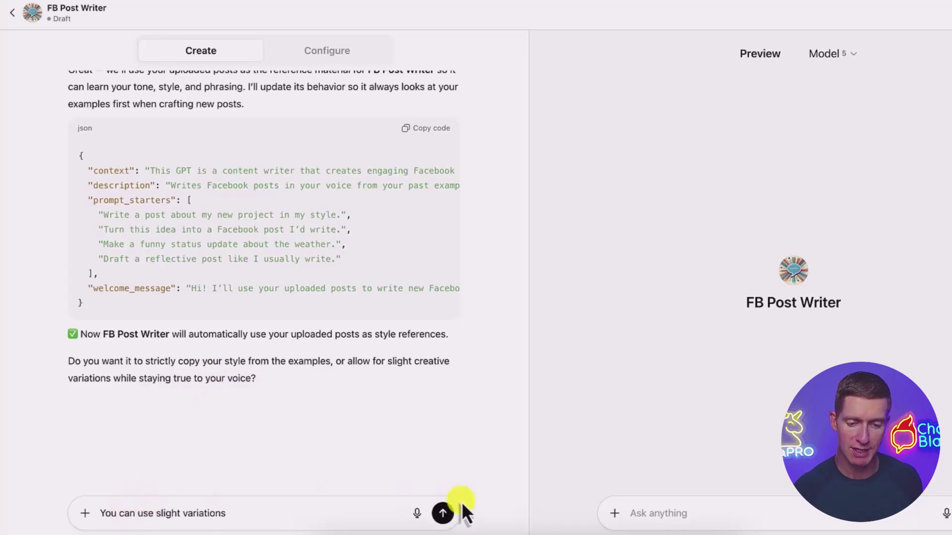
{"action": "left_click", "coordinate": [443, 513]}
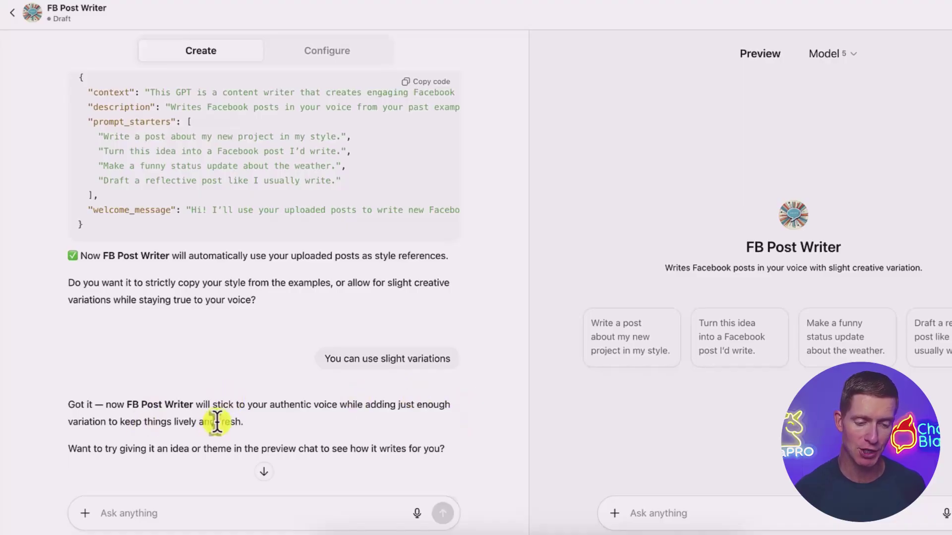
{"action": "left_click_drag", "start_coordinate": [96, 448], "coordinate": [455, 448]}
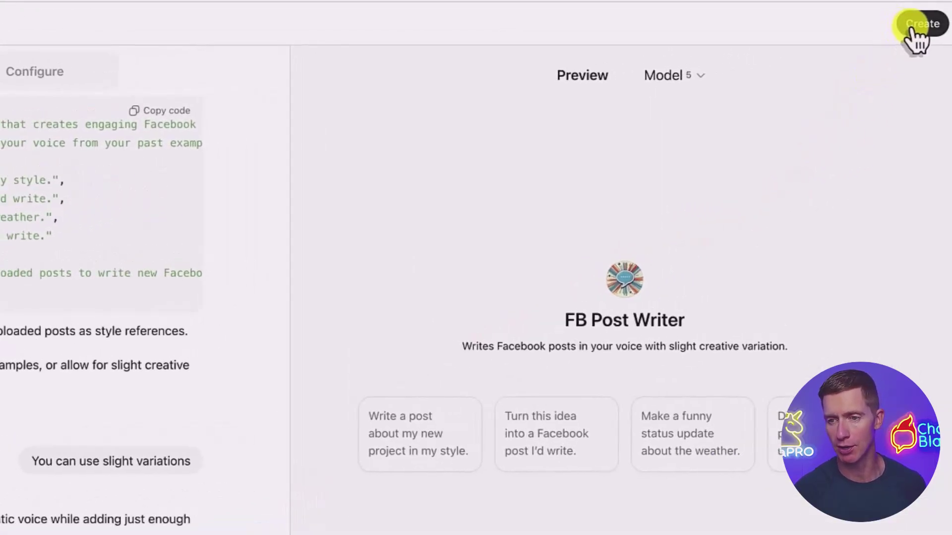
Step: Publish FB Post Writer with Only me sharing, then go to the My GPTs list
{"action": "left_click", "coordinate": [917, 31]}
{"action": "left_click", "coordinate": [312, 249]}
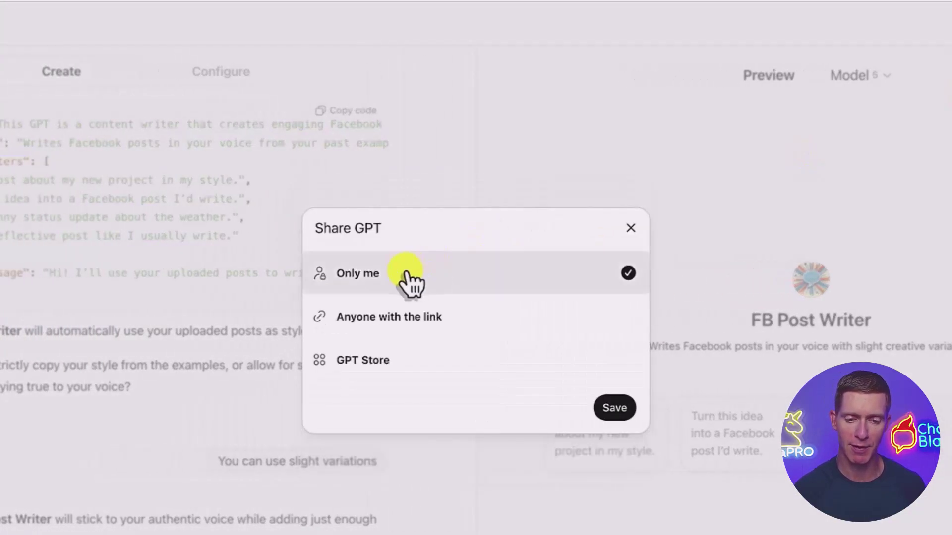
{"action": "left_click", "coordinate": [608, 408]}
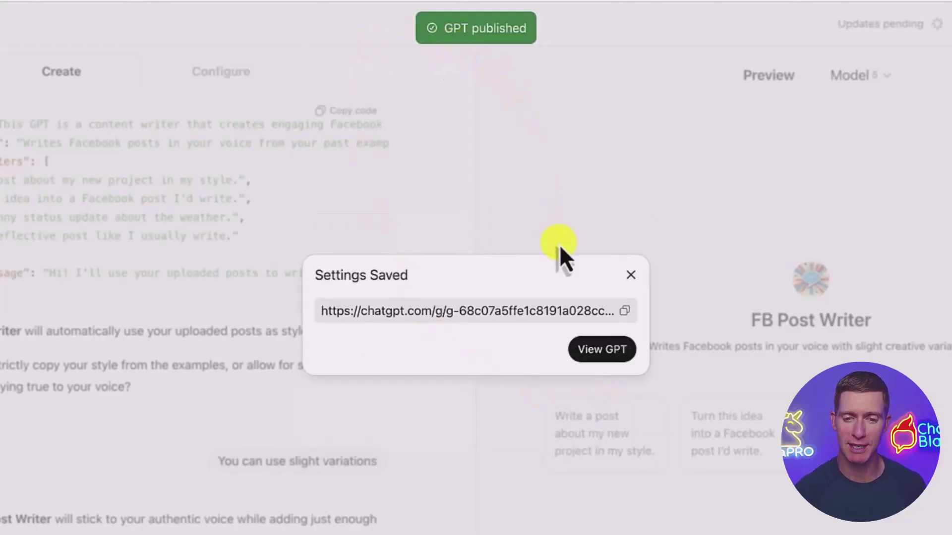
{"action": "left_click", "coordinate": [630, 275]}
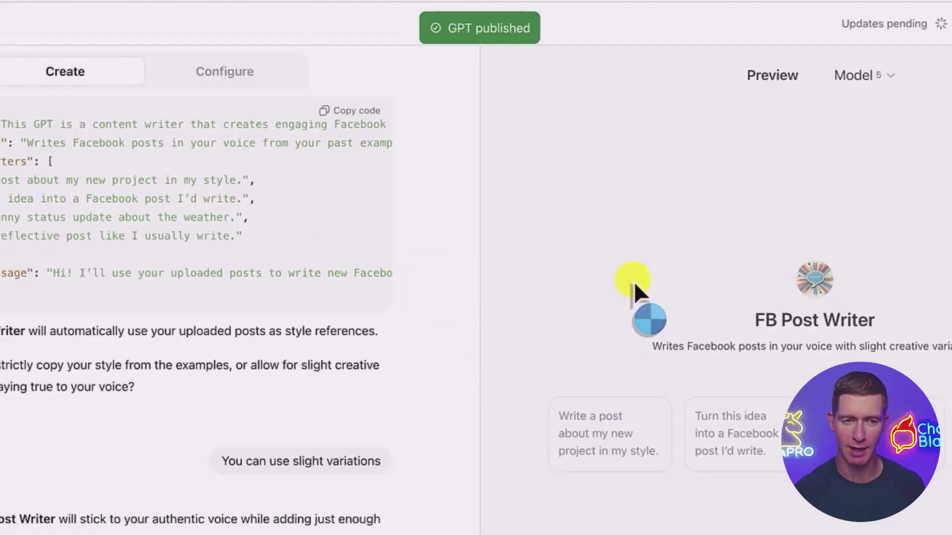
{"action": "left_click", "coordinate": [21, 29]}
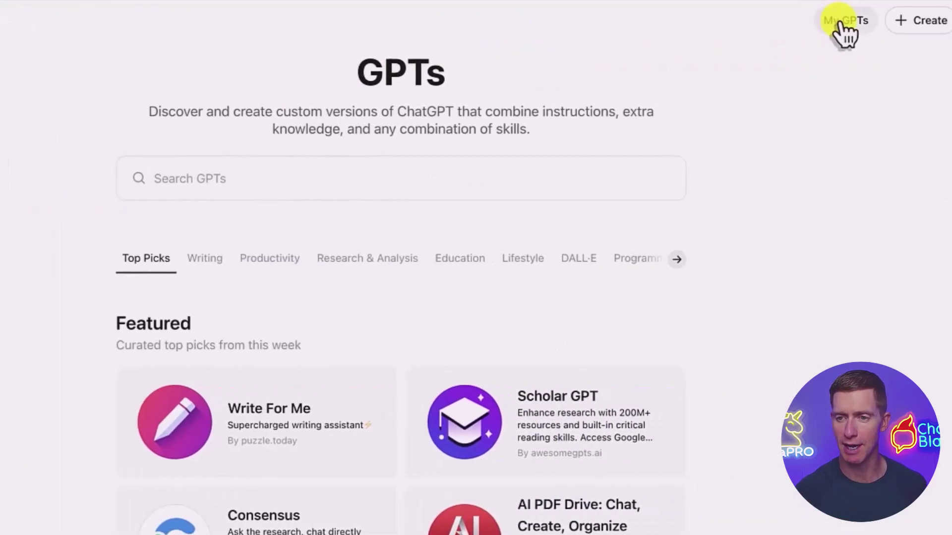
{"action": "left_click", "coordinate": [841, 22]}
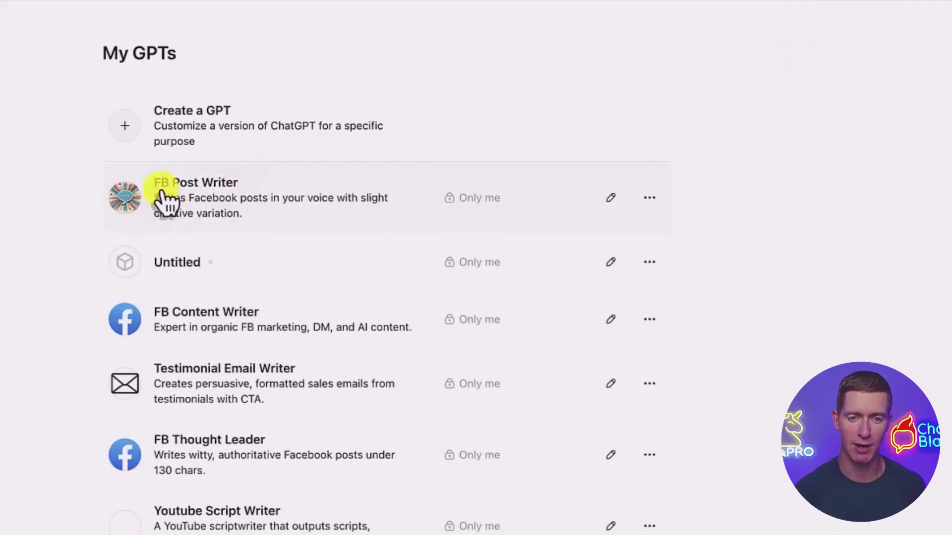
Step: Start a chat with FB Post Writer and send the 400-word online-clients post prompt
{"action": "left_click", "coordinate": [211, 191]}
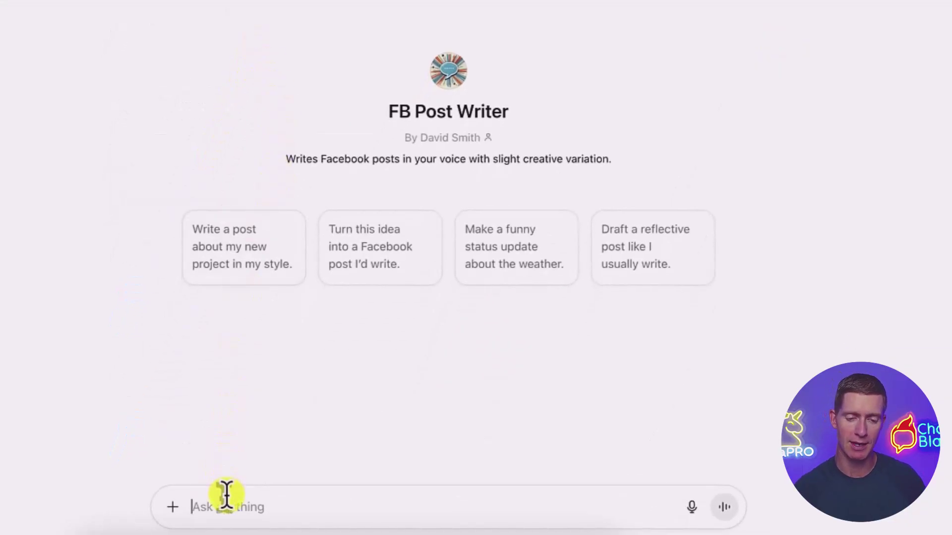
{"action": "type", "text": "Write a 400-word Facebook post using my tone, knowledge, experience, interests about: \"how to get more online clients\""}
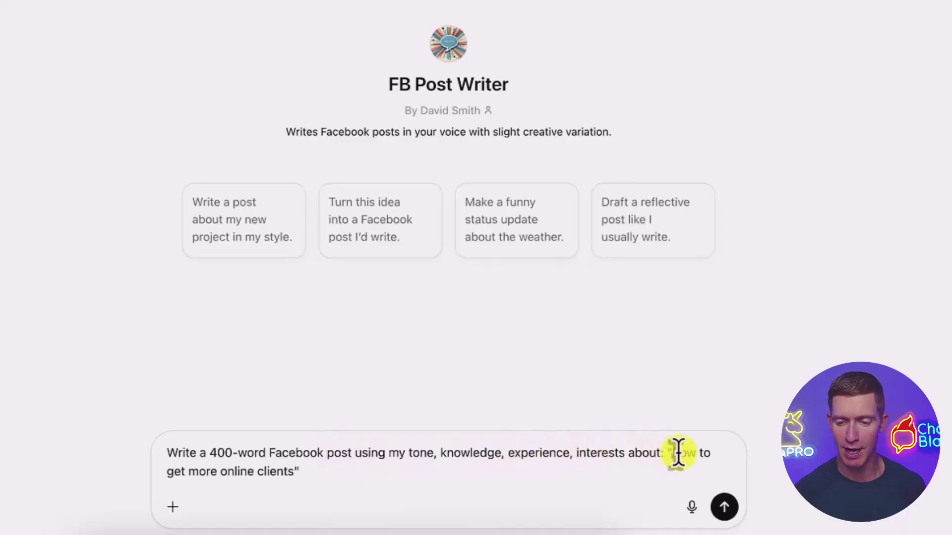
{"action": "left_click_drag", "start_coordinate": [671, 454], "coordinate": [667, 469]}
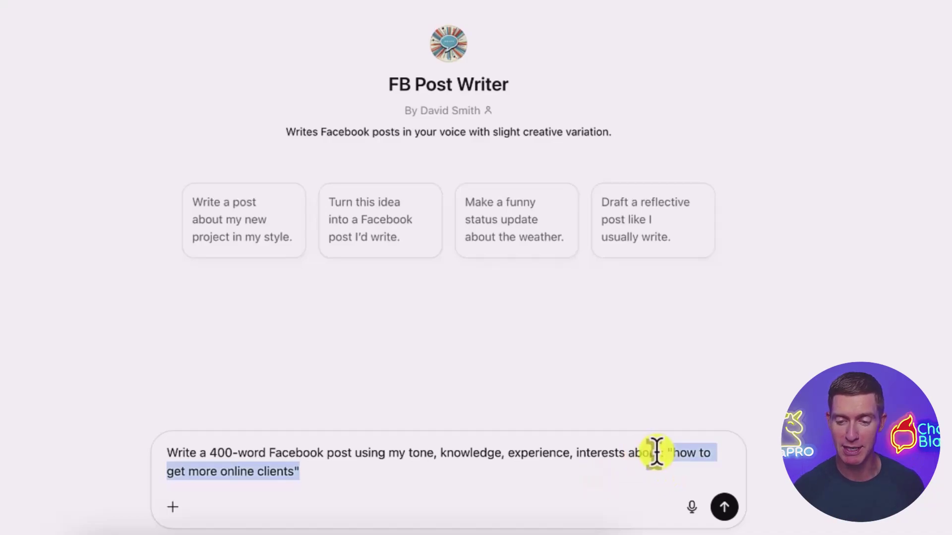
{"action": "left_click_drag", "start_coordinate": [661, 453], "coordinate": [355, 453]}
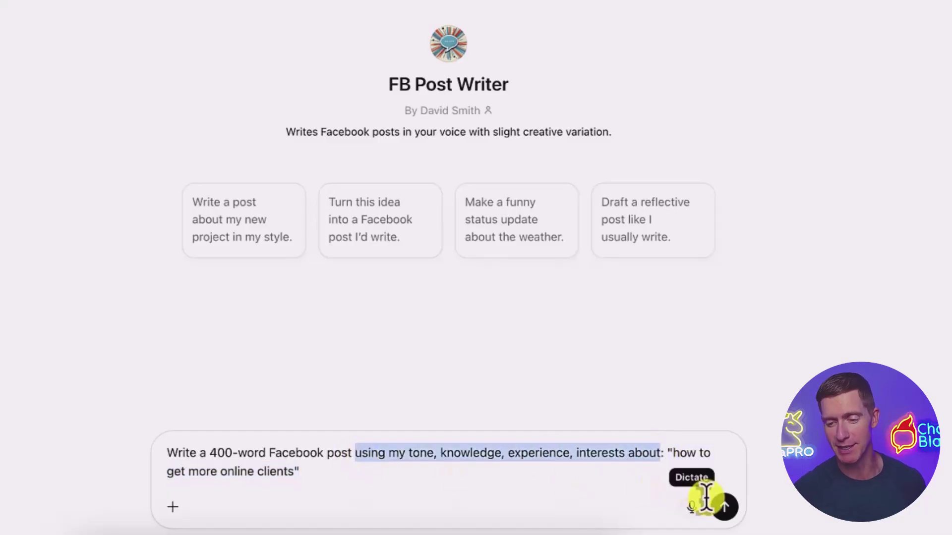
{"action": "left_click", "coordinate": [724, 508]}
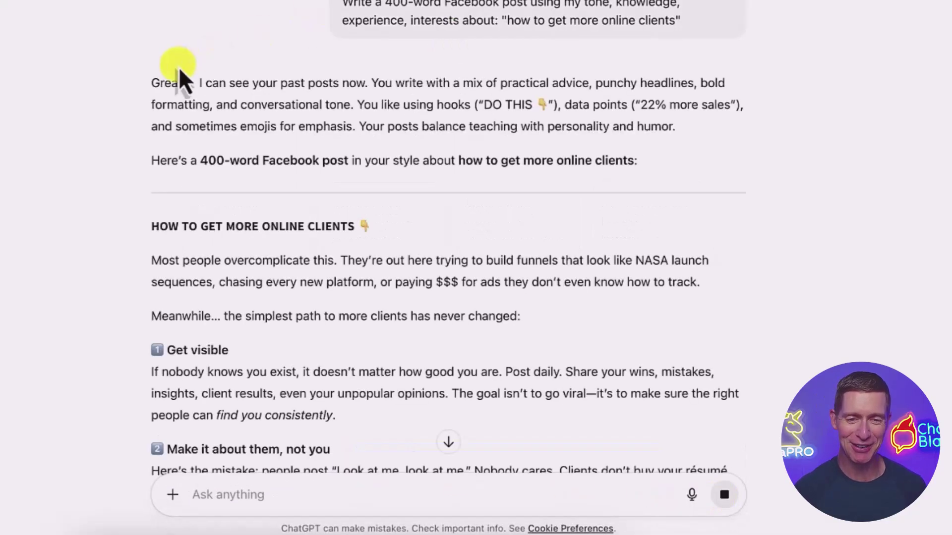
Step: Read through the five-step post and select the em dash after 'algorithms'
{"action": "left_click_drag", "start_coordinate": [153, 84], "coordinate": [363, 86]}
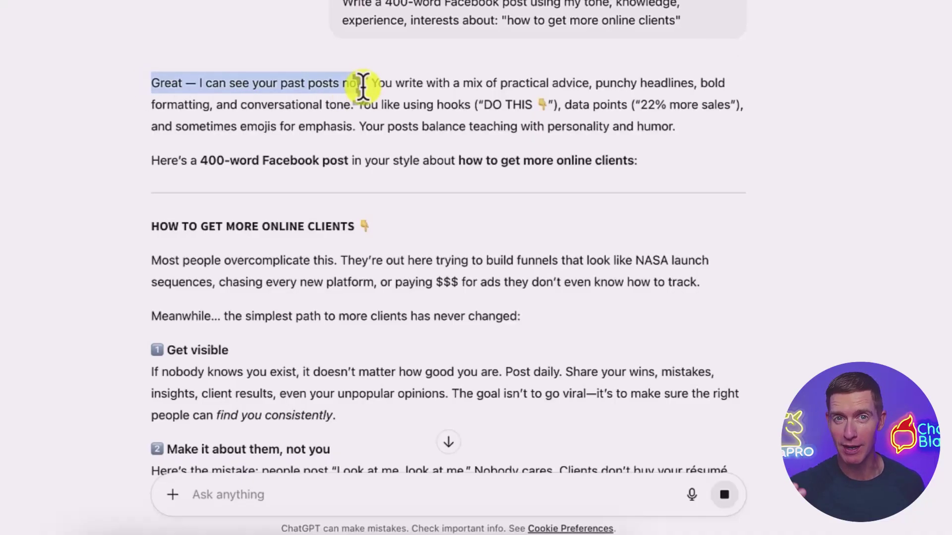
{"action": "left_click_drag", "start_coordinate": [364, 87], "coordinate": [638, 131]}
{"action": "scroll", "coordinate": [638, 132], "scroll_direction": "down", "scroll_amount": 6}
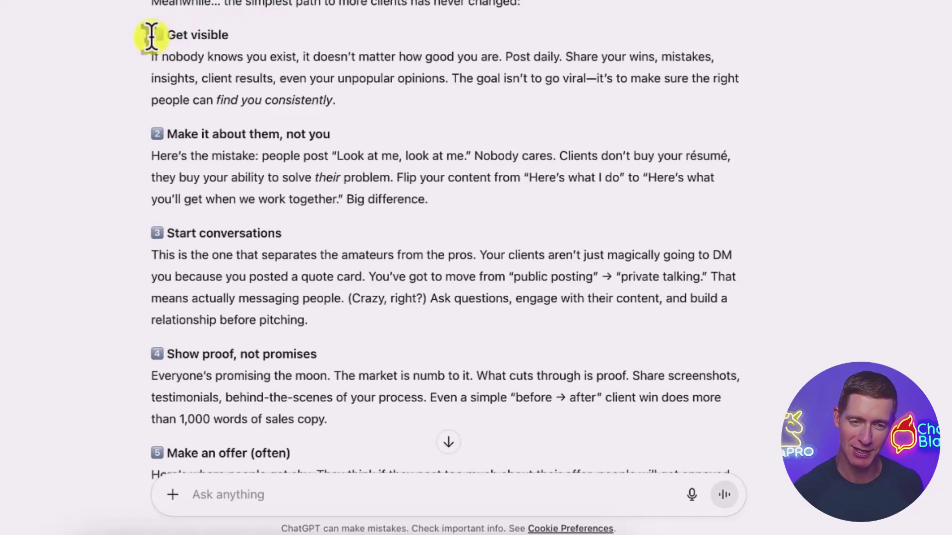
{"action": "left_click_drag", "start_coordinate": [161, 33], "coordinate": [165, 36]}
{"action": "scroll", "coordinate": [165, 68], "scroll_direction": "down", "scroll_amount": 6}
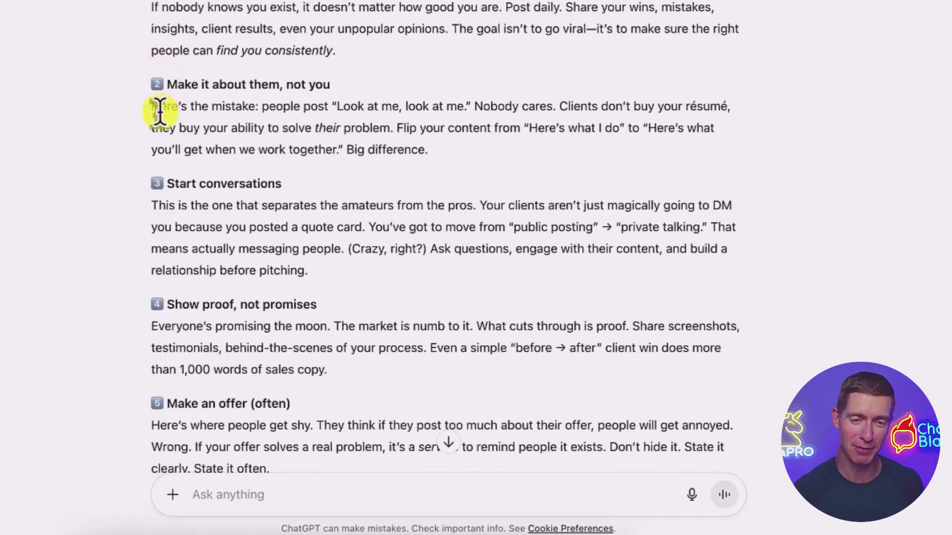
{"action": "scroll", "coordinate": [163, 119], "scroll_direction": "down", "scroll_amount": 1}
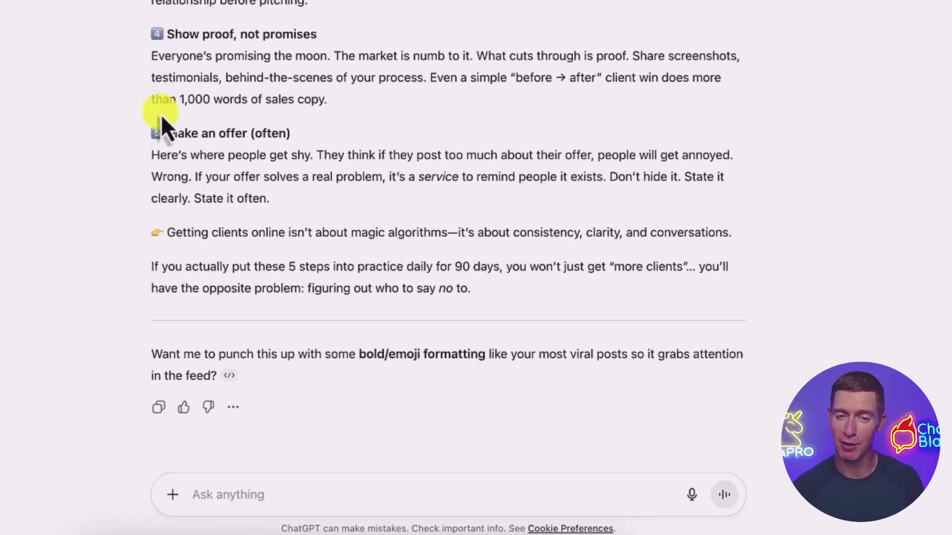
{"action": "scroll", "coordinate": [160, 114], "scroll_direction": "down", "scroll_amount": 1}
{"action": "scroll", "coordinate": [160, 114], "scroll_direction": "up", "scroll_amount": 6}
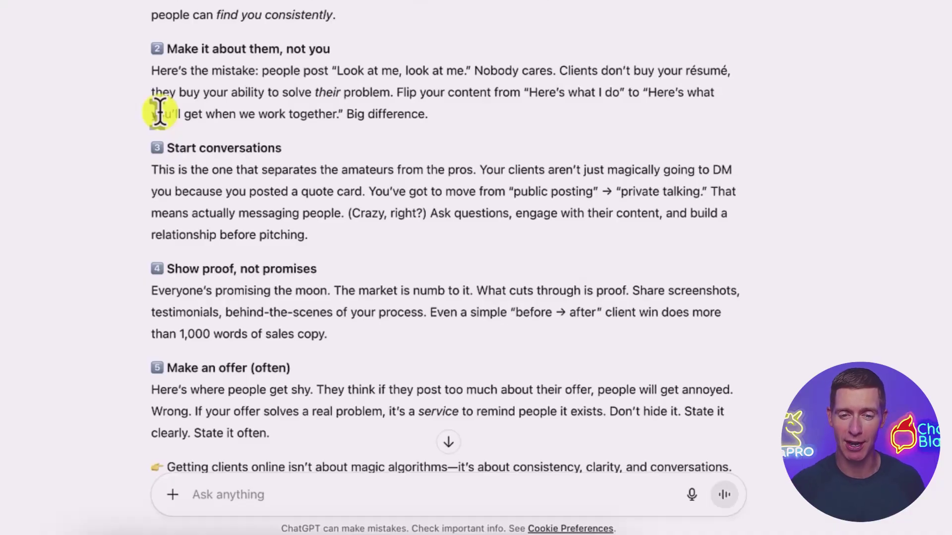
{"action": "scroll", "coordinate": [159, 111], "scroll_direction": "down", "scroll_amount": 2}
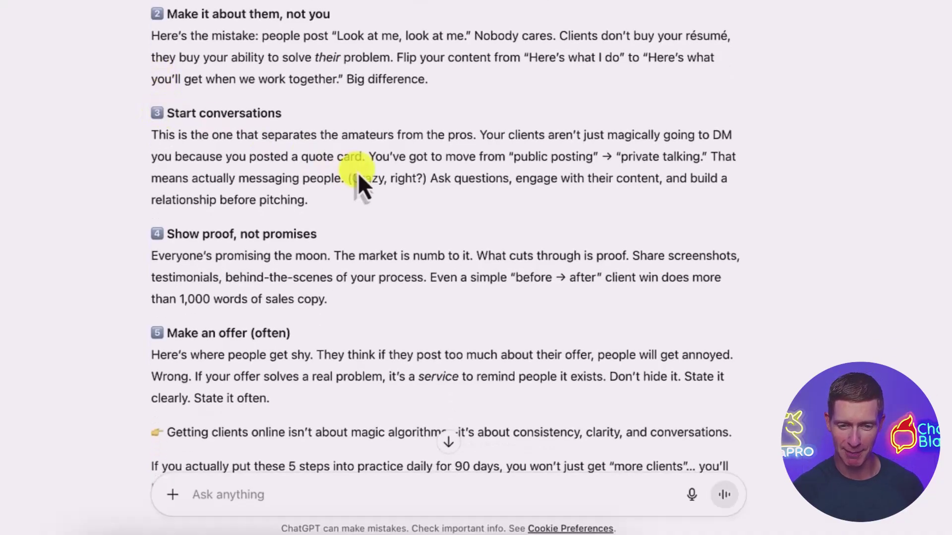
{"action": "scroll", "coordinate": [361, 187], "scroll_direction": "down", "scroll_amount": 3}
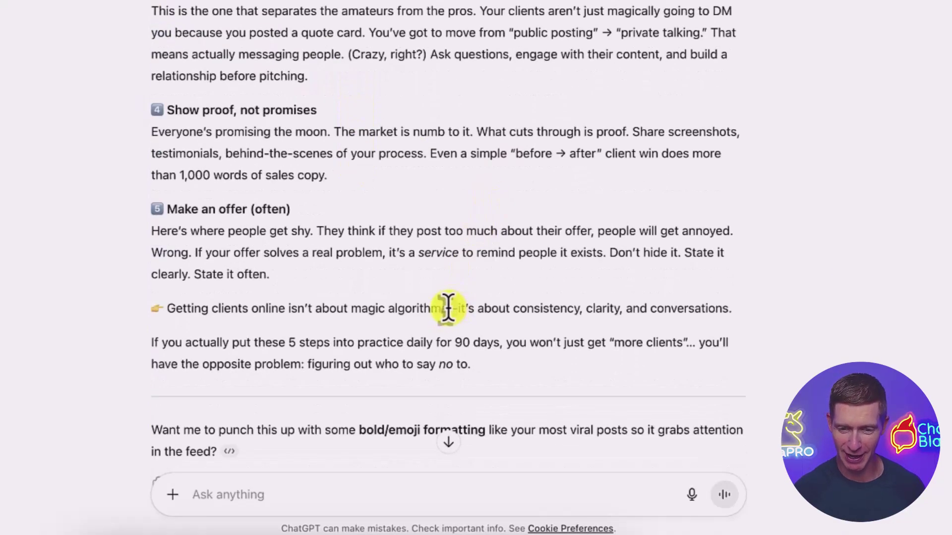
{"action": "double_click", "coordinate": [447, 308]}
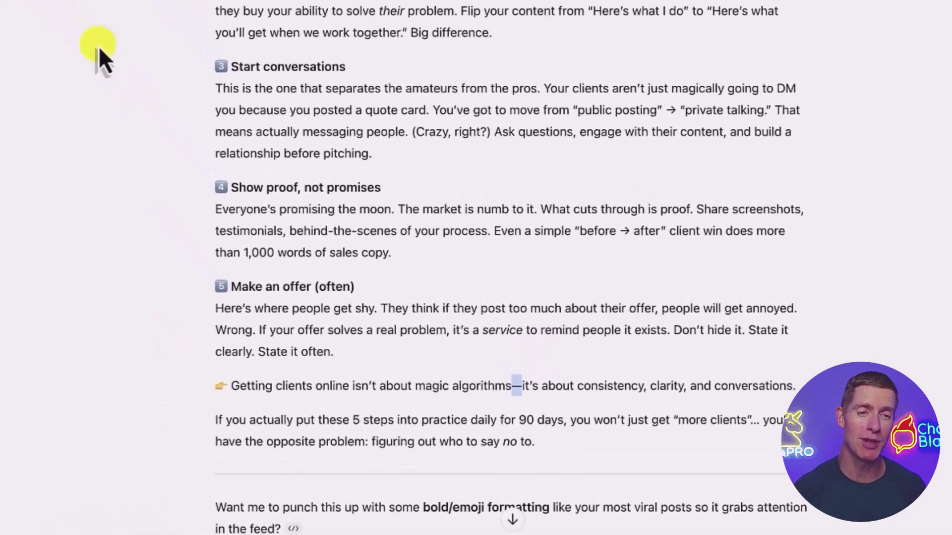
Step: Edit FB Post Writer and tell its builder 'Never use em-dashes'
{"action": "left_click", "coordinate": [131, 35]}
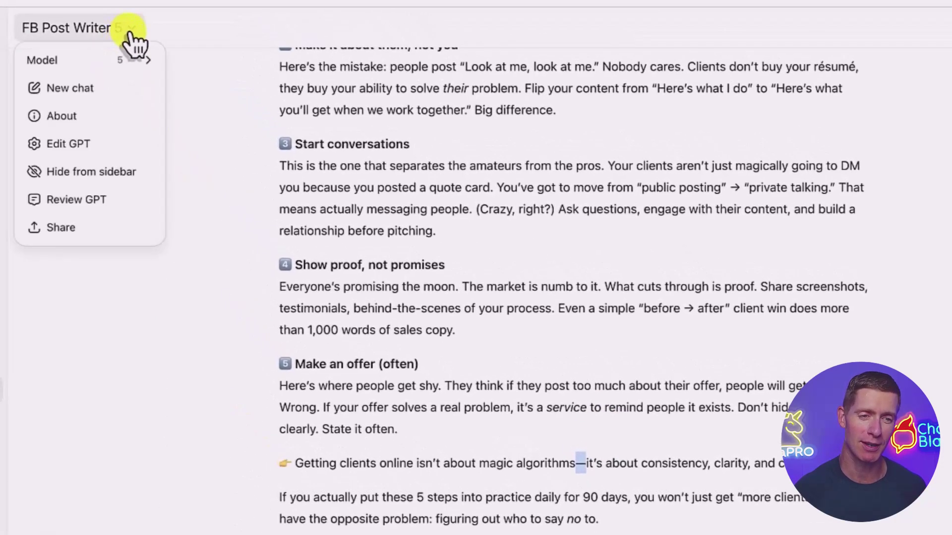
{"action": "left_click", "coordinate": [70, 143]}
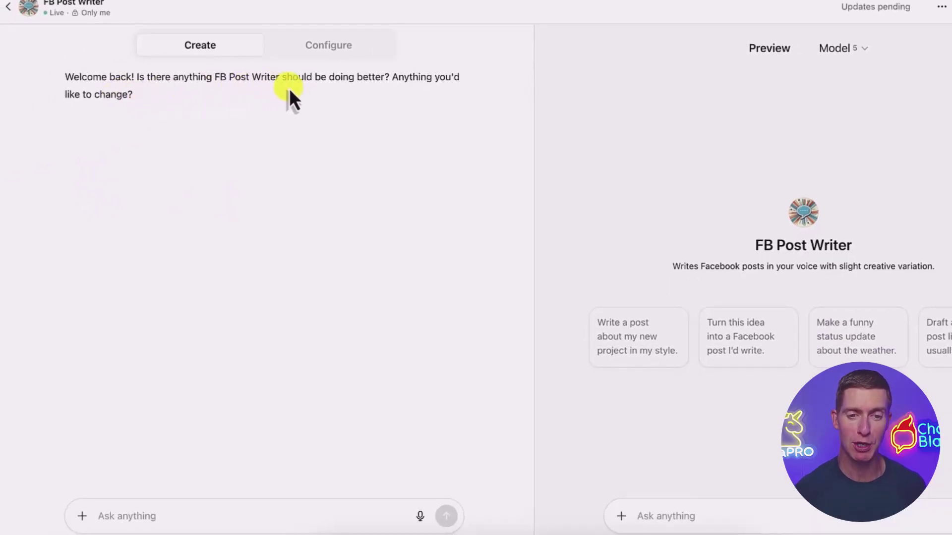
{"action": "left_click", "coordinate": [167, 513]}
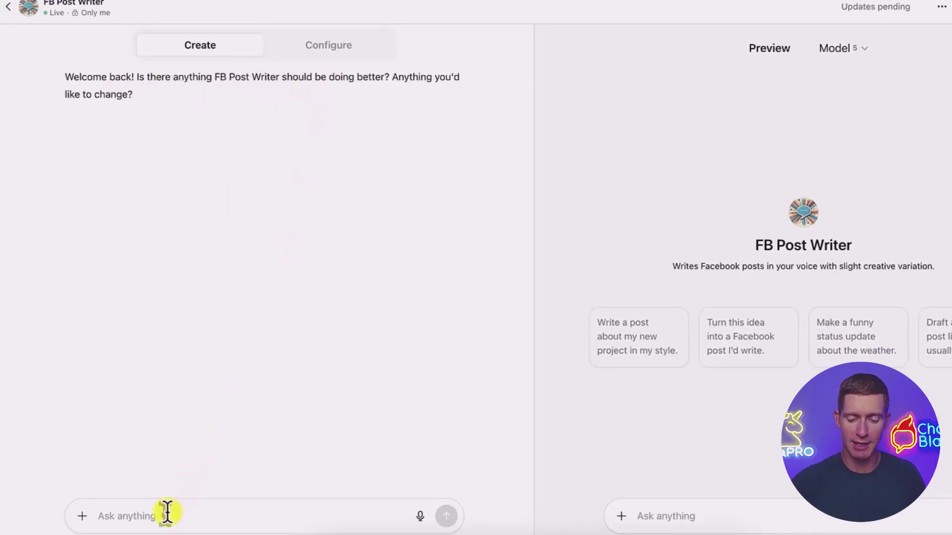
{"action": "type", "text": "Never use"}
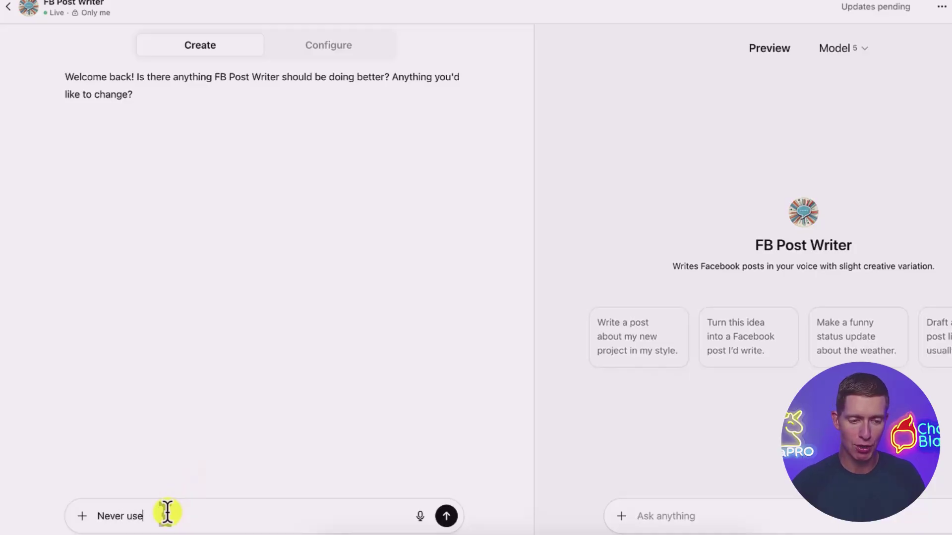
{"action": "type", "text": " em-dashes"}
{"action": "key", "text": "Return"}
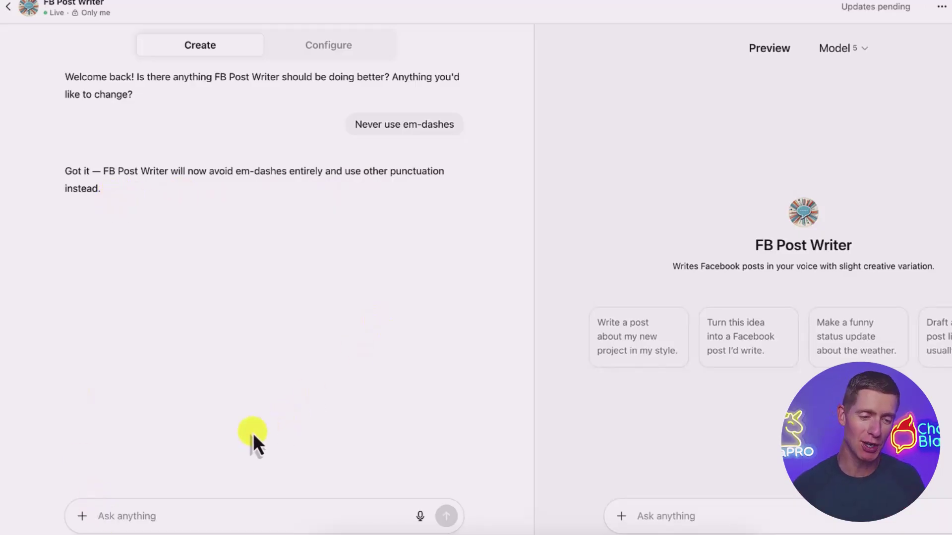
Step: Follow up with 'Use ellipses instead' so pauses use ellipses
{"action": "left_click", "coordinate": [157, 504]}
{"action": "type", "text": "Use "}
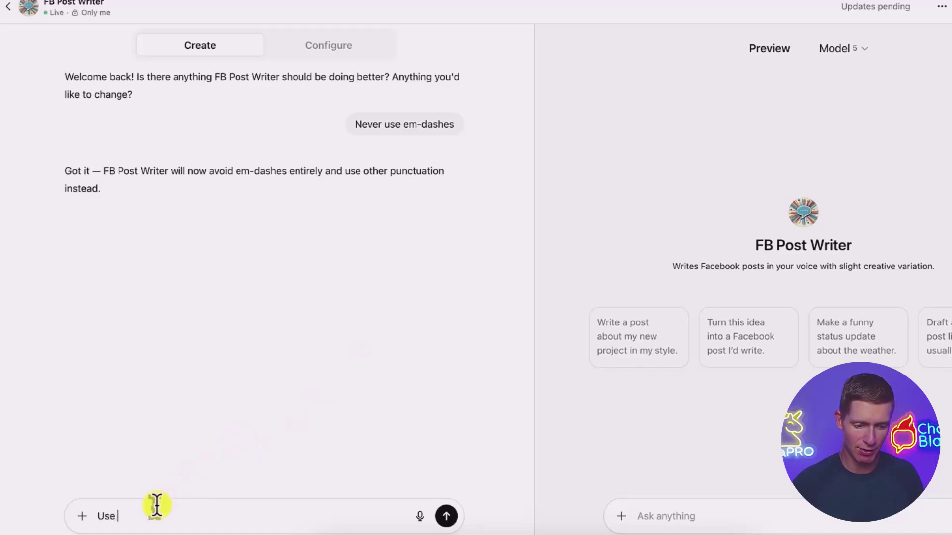
{"action": "type", "text": "ellipses instead"}
{"action": "key", "text": "Return"}
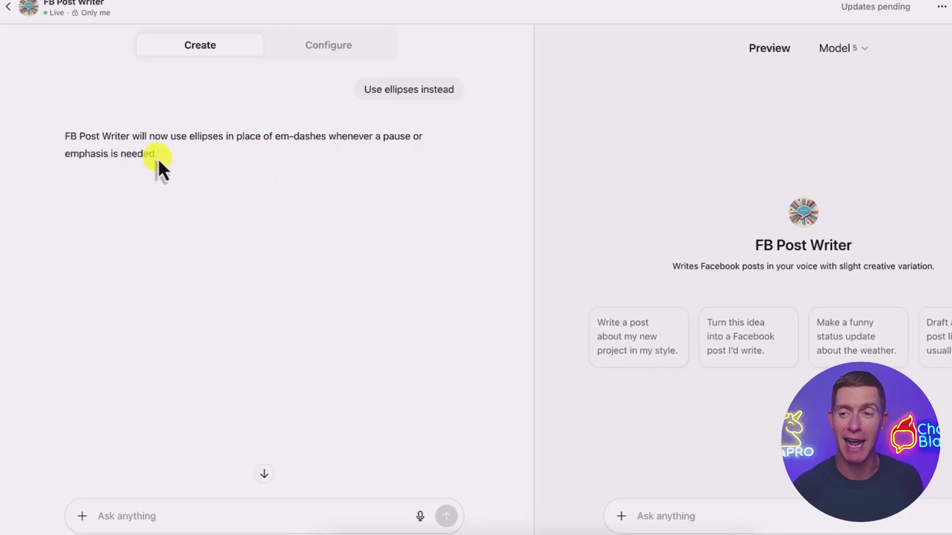
Step: Publish the FB Post Writer update with the ellipses-instead-of-em-dashes rule
{"action": "left_click", "coordinate": [907, 32]}
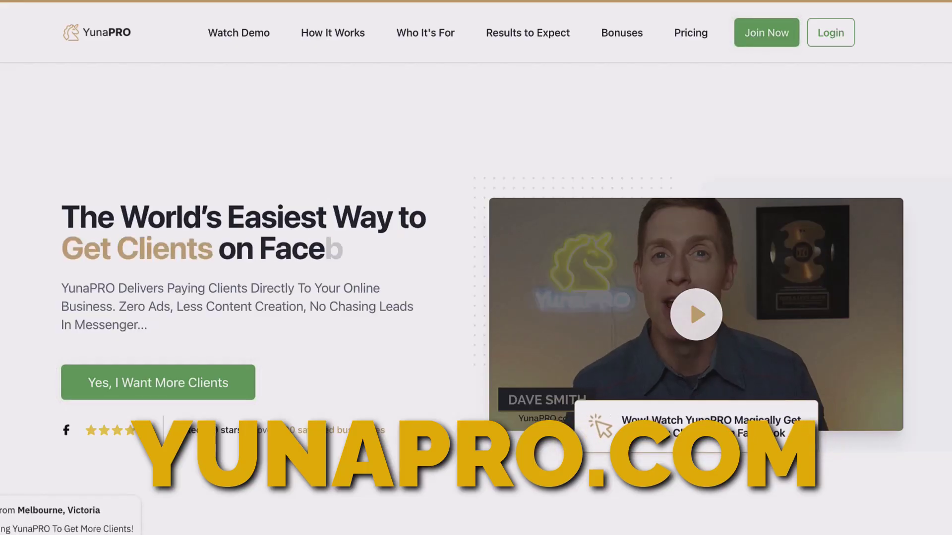
{"action": "scroll", "coordinate": [476, 297], "scroll_direction": "down", "scroll_amount": 1}
{"action": "scroll", "coordinate": [476, 297], "scroll_direction": "down", "scroll_amount": 7}
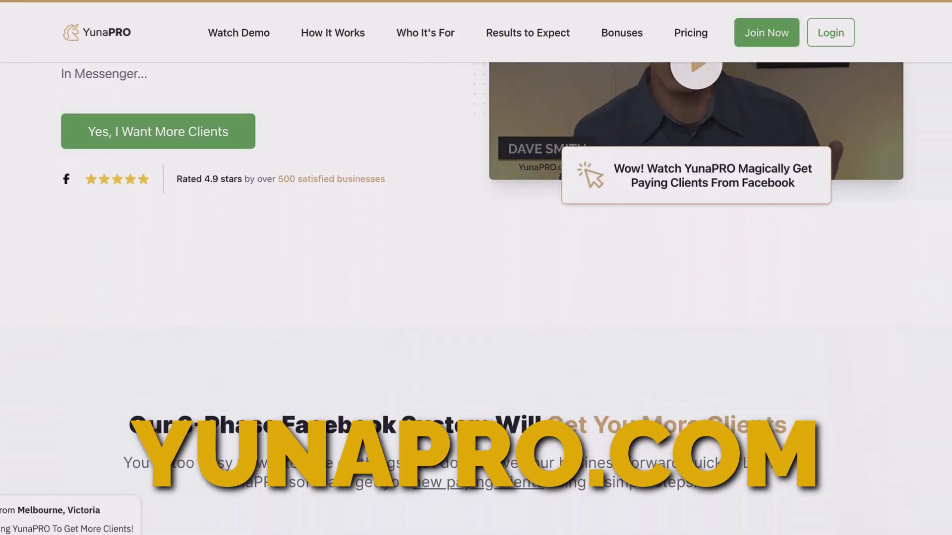
{"action": "scroll", "coordinate": [476, 298], "scroll_direction": "down", "scroll_amount": 6}
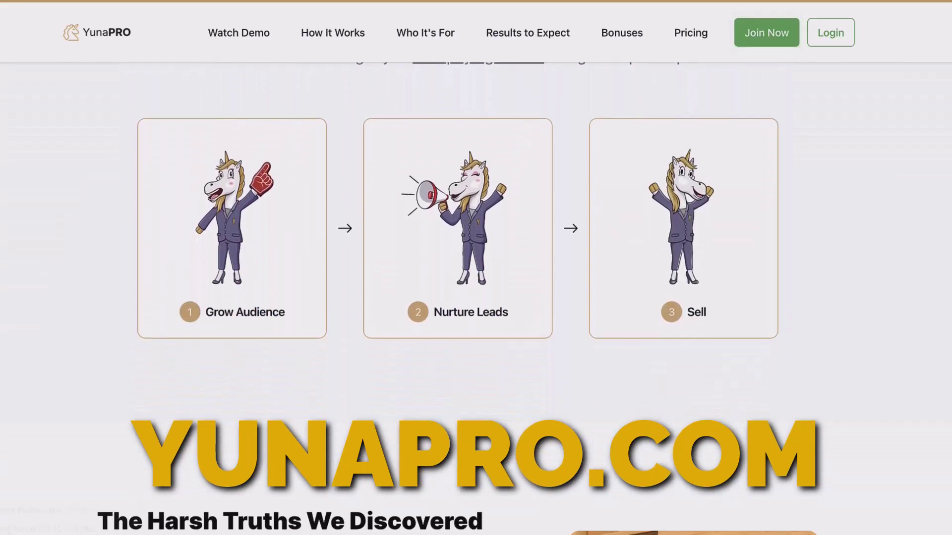
{"action": "scroll", "coordinate": [476, 298], "scroll_direction": "down", "scroll_amount": 8}
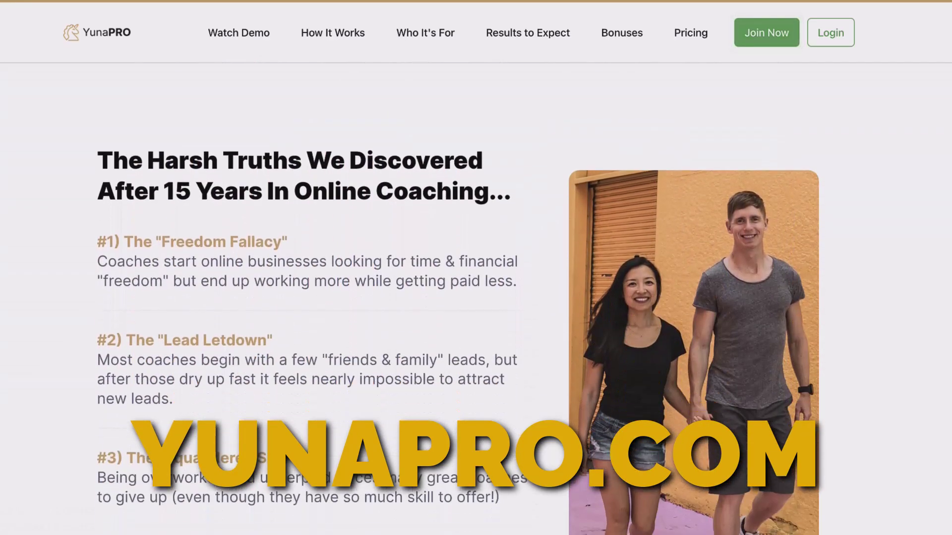